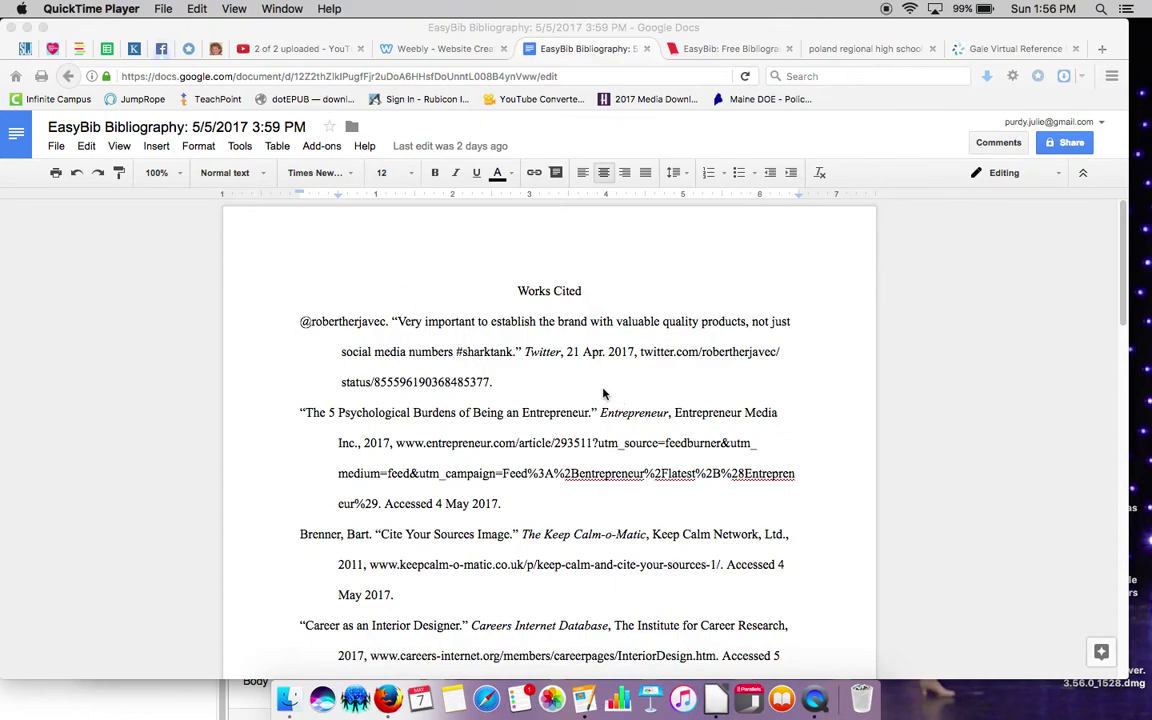
- Scroll up and down through the page to review its contents
{"action": "scroll", "coordinate": [603, 393], "scroll_direction": "down", "scroll_amount": 2}
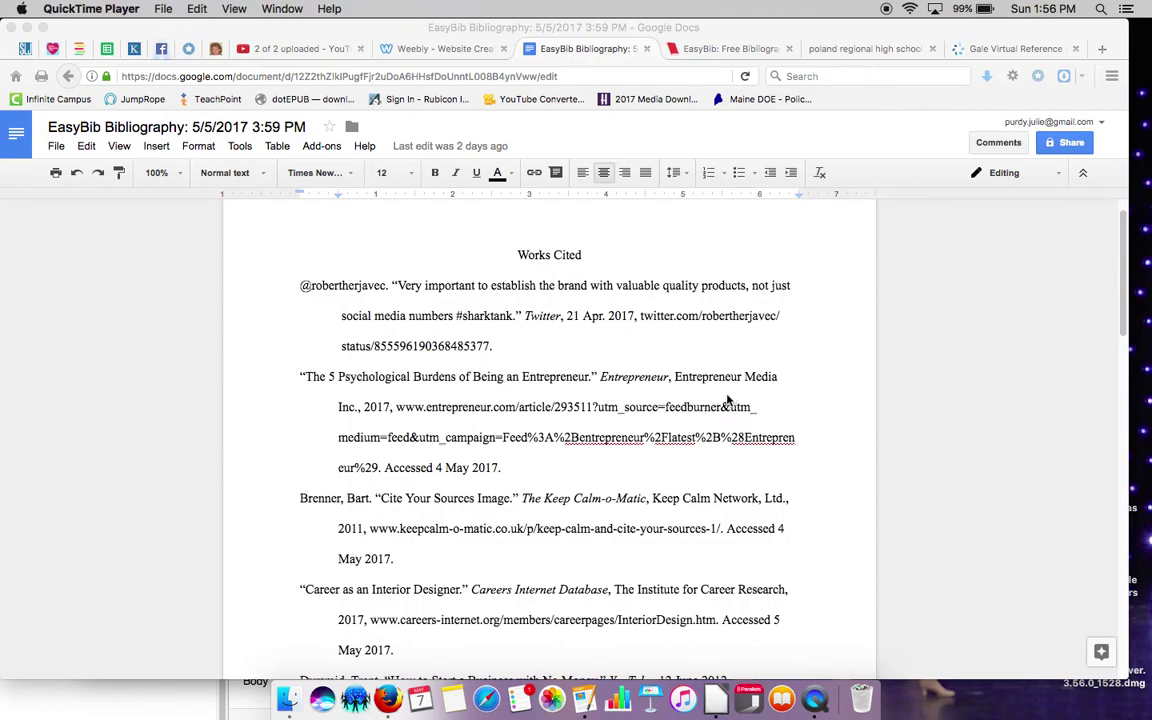
{"action": "scroll", "coordinate": [729, 405], "scroll_direction": "down", "scroll_amount": 1}
{"action": "scroll", "coordinate": [733, 410], "scroll_direction": "down", "scroll_amount": 3}
{"action": "scroll", "coordinate": [736, 413], "scroll_direction": "down", "scroll_amount": 2}
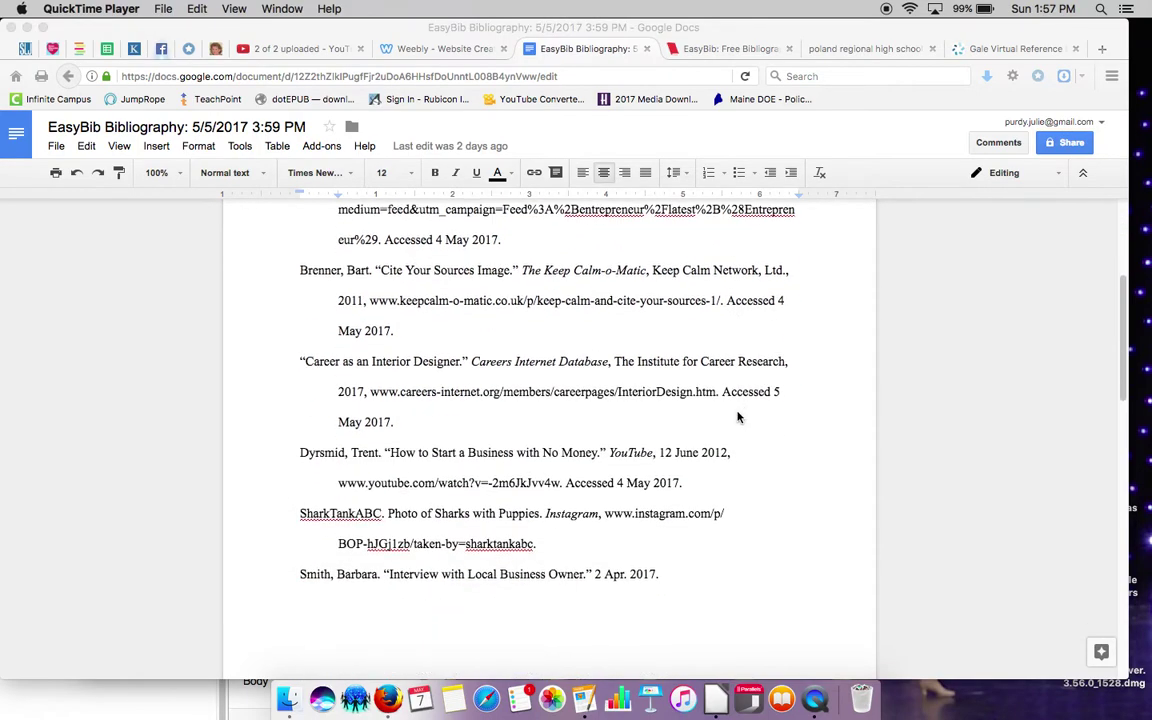
{"action": "scroll", "coordinate": [738, 414], "scroll_direction": "down", "scroll_amount": 1}
{"action": "scroll", "coordinate": [738, 414], "scroll_direction": "down", "scroll_amount": 5}
{"action": "scroll", "coordinate": [739, 417], "scroll_direction": "down", "scroll_amount": 5}
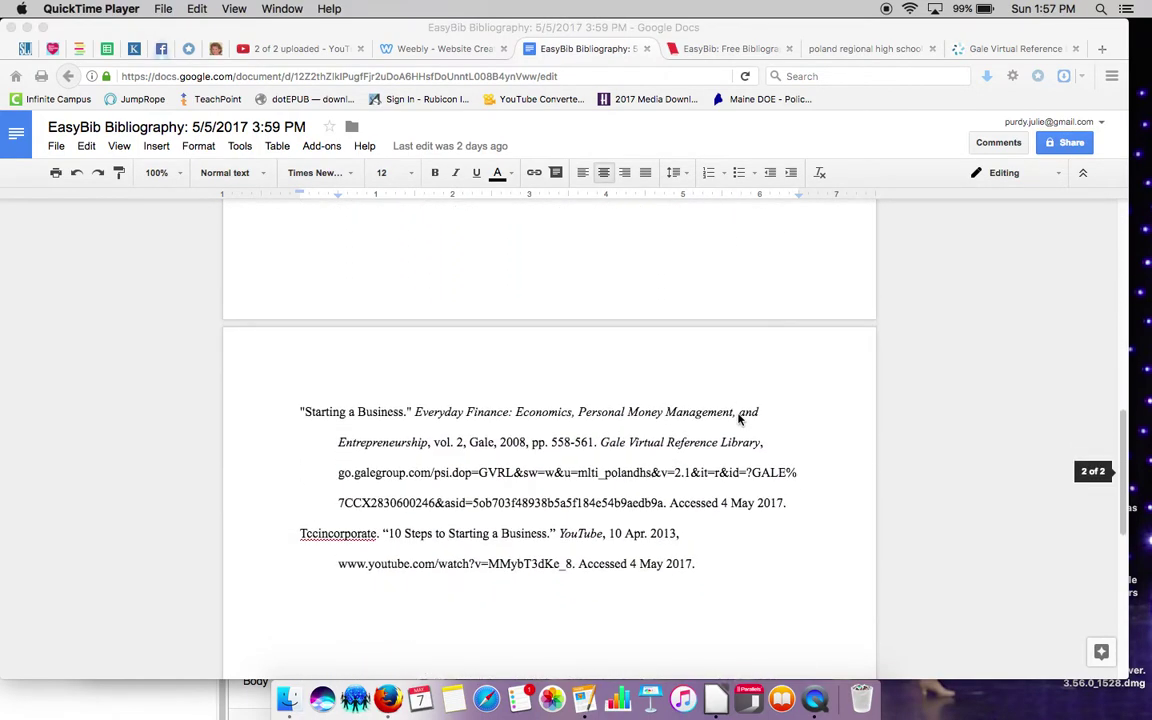
{"action": "scroll", "coordinate": [738, 414], "scroll_direction": "up", "scroll_amount": 2}
{"action": "scroll", "coordinate": [736, 413], "scroll_direction": "up", "scroll_amount": 5}
{"action": "scroll", "coordinate": [735, 413], "scroll_direction": "up", "scroll_amount": 5}
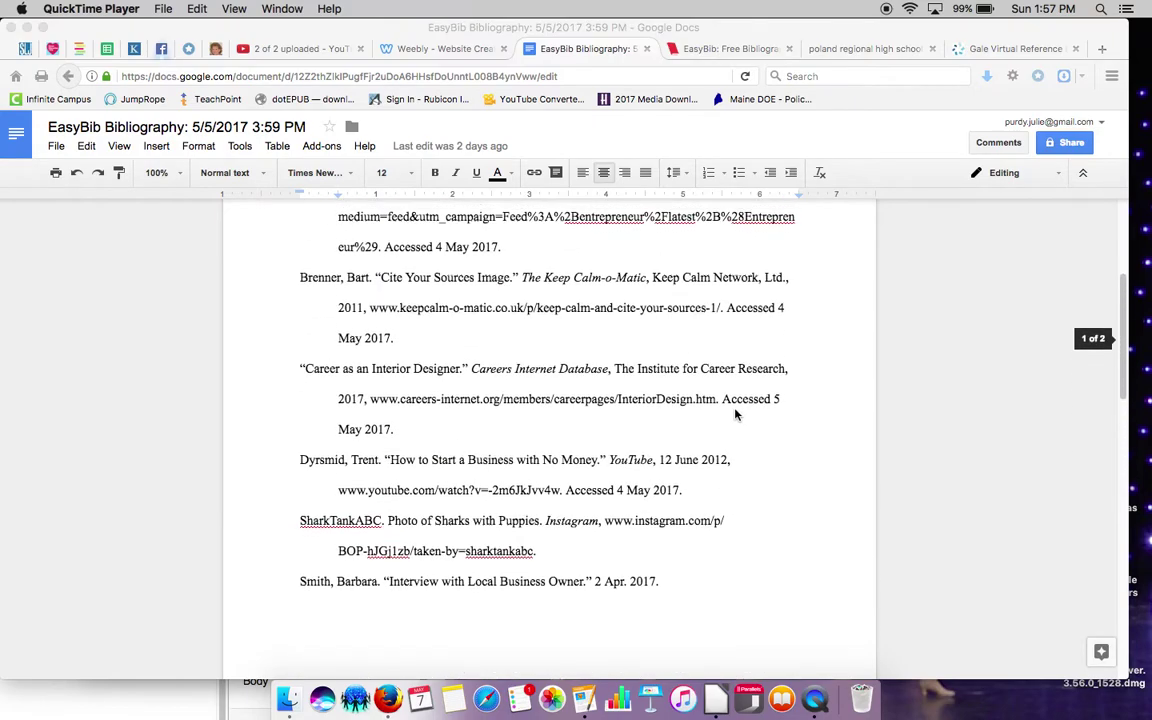
{"action": "scroll", "coordinate": [733, 411], "scroll_direction": "up", "scroll_amount": 3}
{"action": "scroll", "coordinate": [520, 290], "scroll_direction": "up", "scroll_amount": 1}
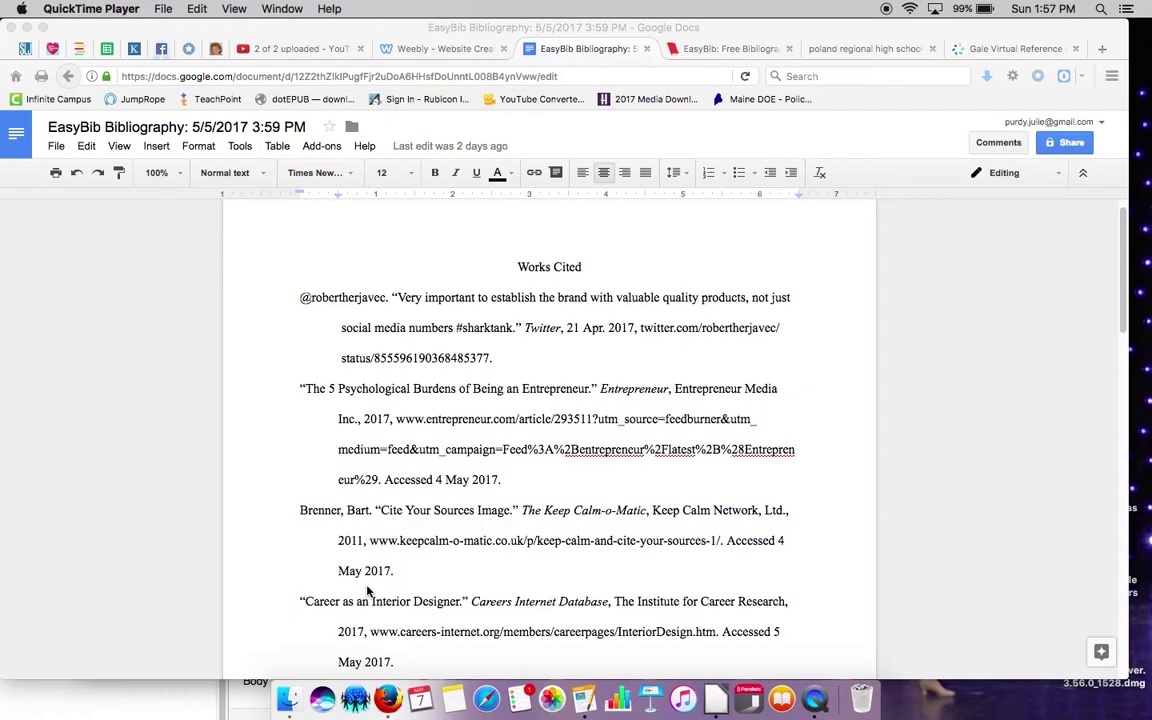
{"action": "scroll", "coordinate": [430, 510], "scroll_direction": "down", "scroll_amount": 2}
{"action": "scroll", "coordinate": [476, 576], "scroll_direction": "down", "scroll_amount": 2}
{"action": "scroll", "coordinate": [478, 572], "scroll_direction": "down", "scroll_amount": 2}
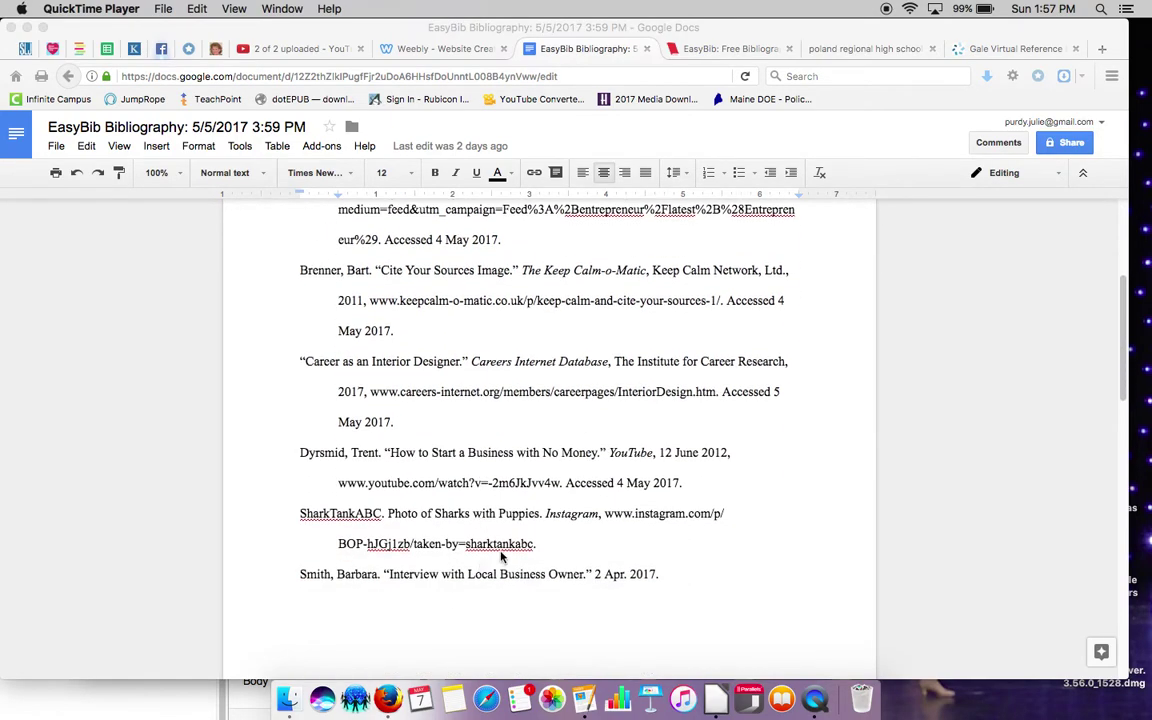
{"action": "scroll", "coordinate": [502, 557], "scroll_direction": "up", "scroll_amount": 5}
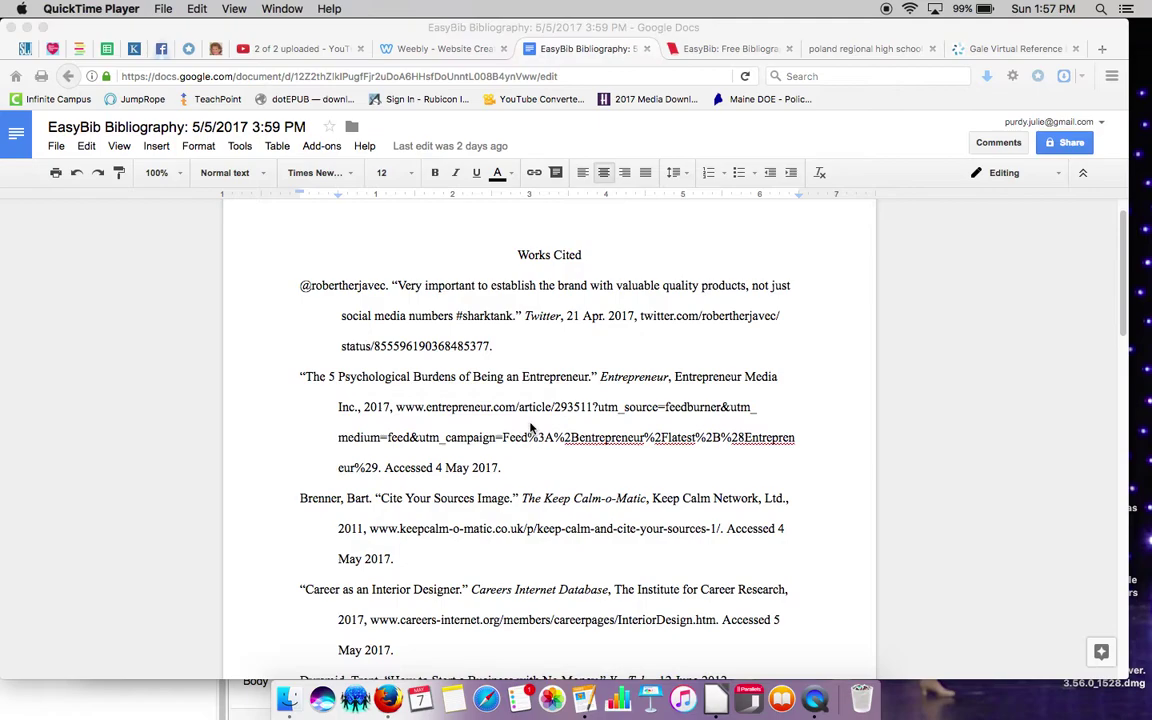
{"action": "scroll", "coordinate": [580, 552], "scroll_direction": "down", "scroll_amount": 3}
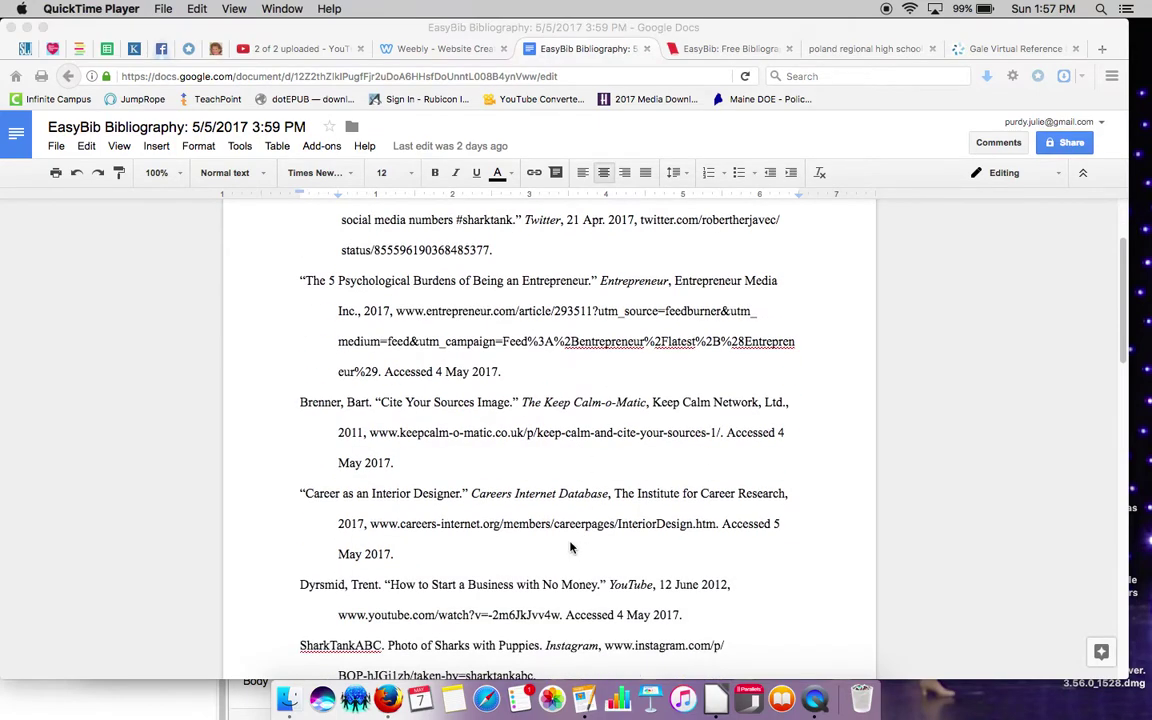
{"action": "scroll", "coordinate": [470, 509], "scroll_direction": "down", "scroll_amount": 4}
{"action": "scroll", "coordinate": [478, 509], "scroll_direction": "up", "scroll_amount": 8}
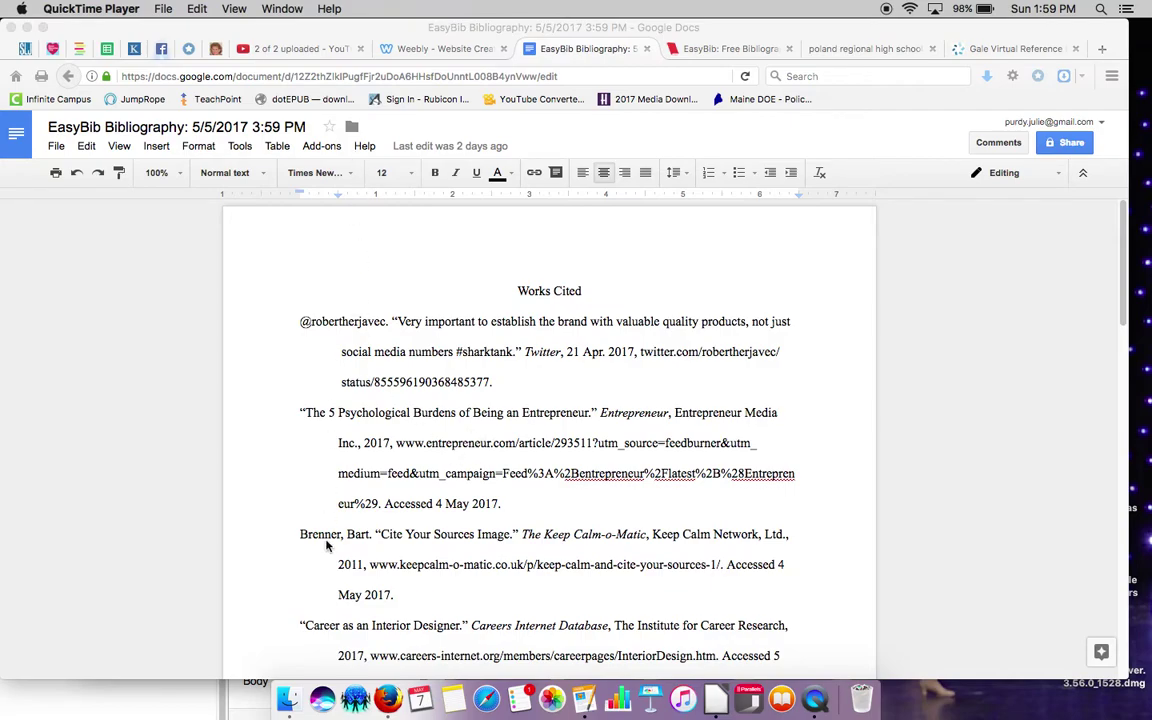
{"action": "scroll", "coordinate": [412, 553], "scroll_direction": "down", "scroll_amount": 3}
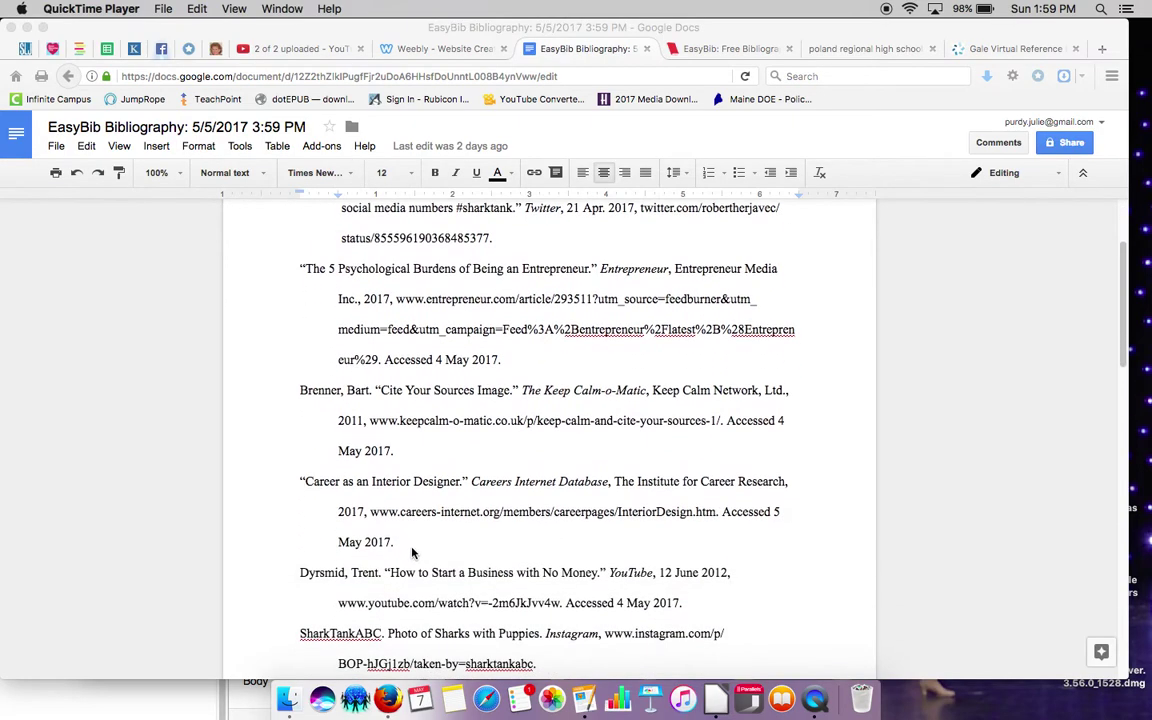
{"action": "scroll", "coordinate": [300, 400], "scroll_direction": "down", "scroll_amount": 2}
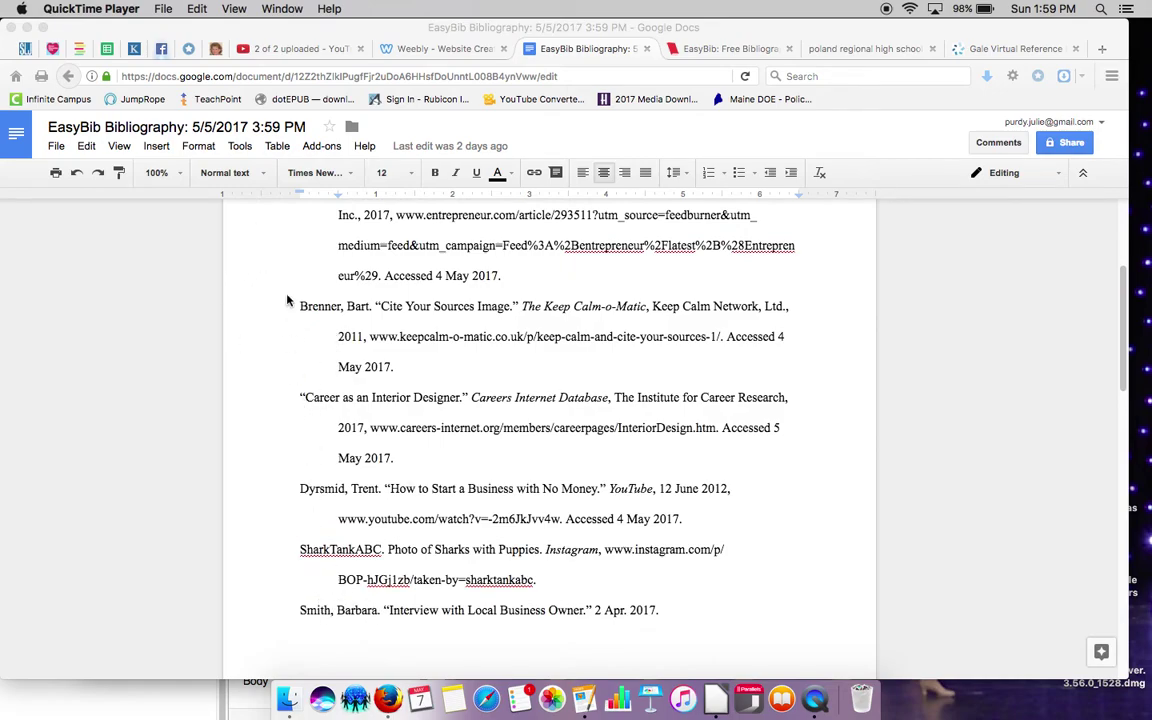
{"action": "scroll", "coordinate": [330, 446], "scroll_direction": "down", "scroll_amount": 2}
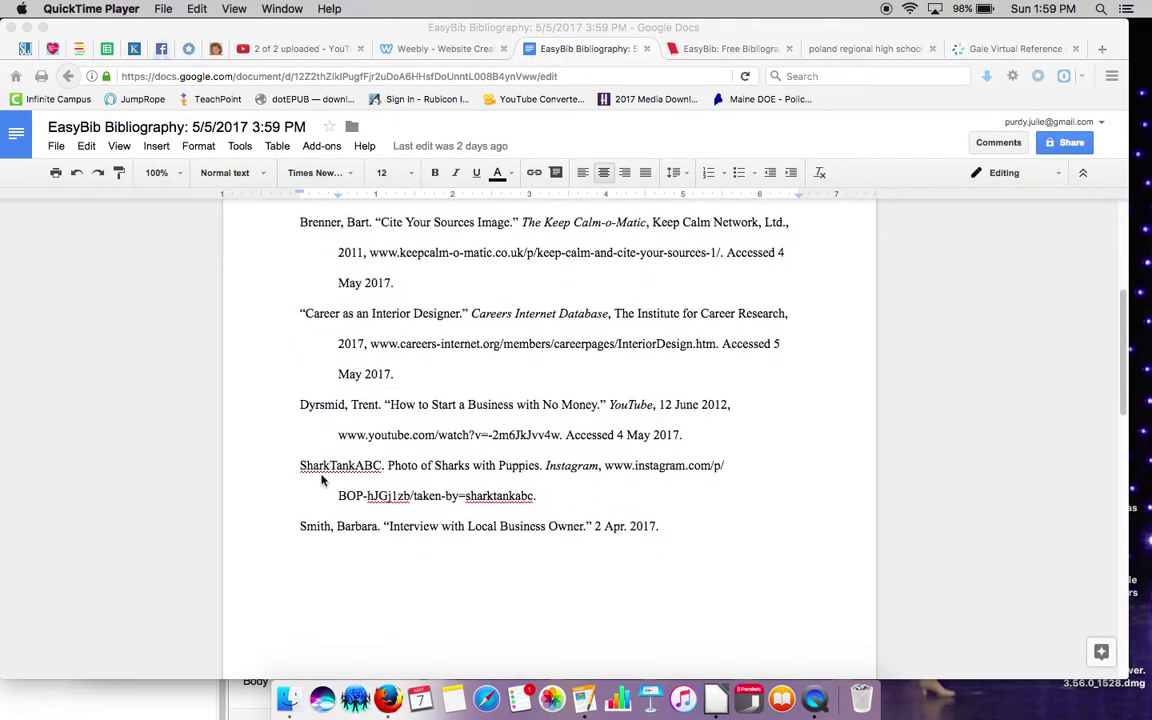
{"action": "scroll", "coordinate": [385, 475], "scroll_direction": "down", "scroll_amount": 2}
{"action": "scroll", "coordinate": [386, 475], "scroll_direction": "down", "scroll_amount": 5}
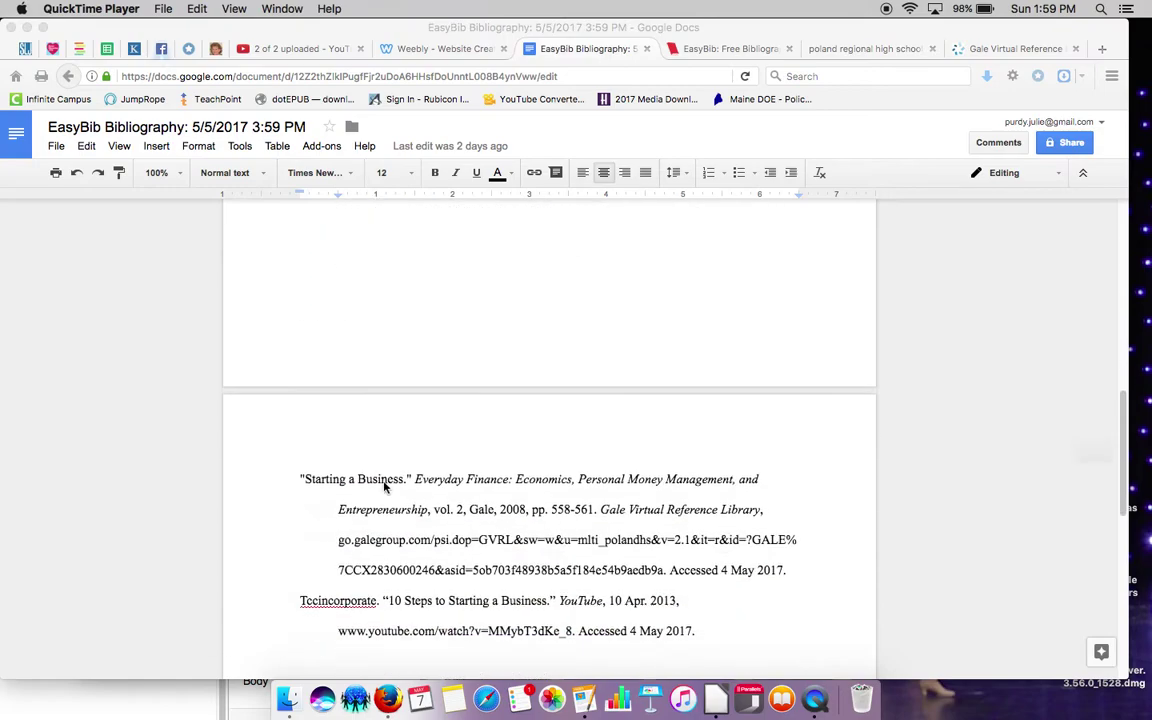
{"action": "scroll", "coordinate": [380, 500], "scroll_direction": "down", "scroll_amount": 1}
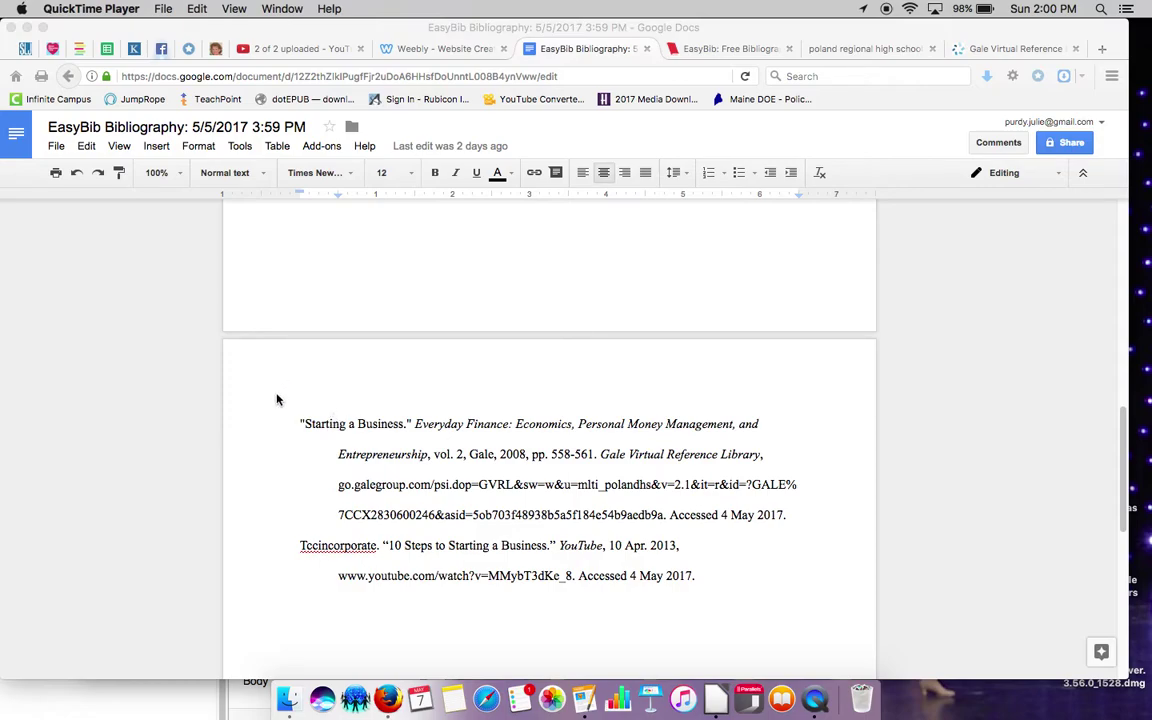
{"action": "scroll", "coordinate": [390, 350], "scroll_direction": "up", "scroll_amount": 2}
{"action": "scroll", "coordinate": [380, 350], "scroll_direction": "up", "scroll_amount": 4}
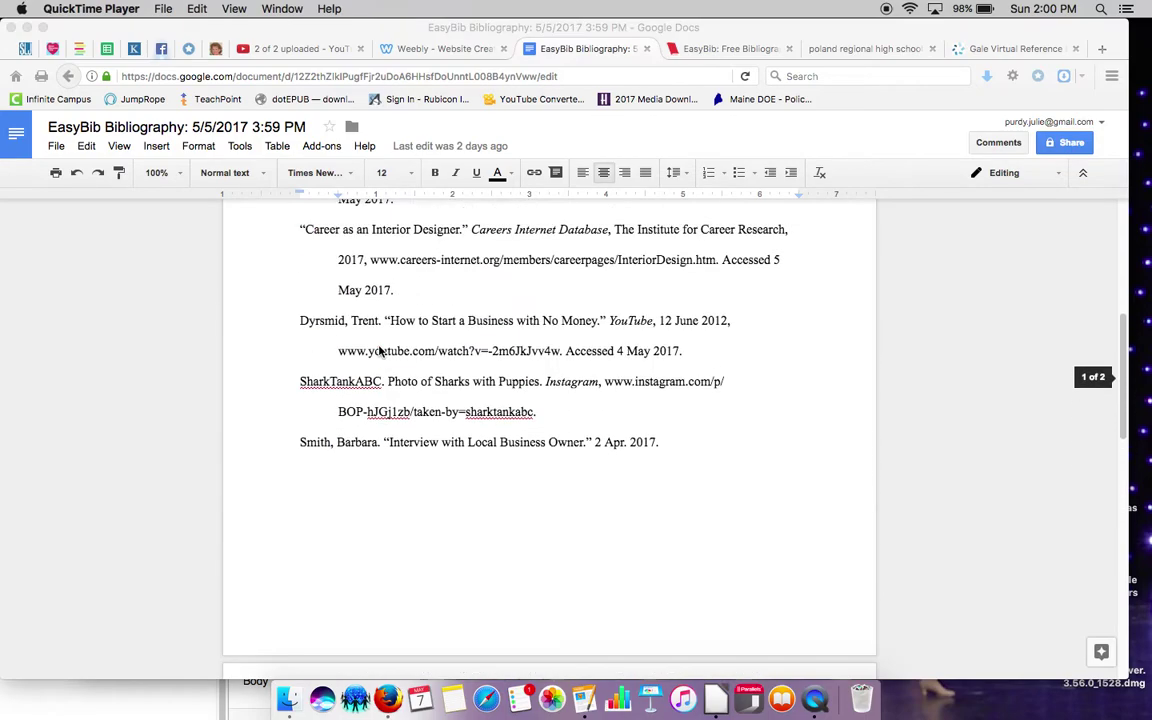
{"action": "scroll", "coordinate": [380, 350], "scroll_direction": "up", "scroll_amount": 3}
{"action": "scroll", "coordinate": [380, 350], "scroll_direction": "up", "scroll_amount": 3}
{"action": "scroll", "coordinate": [381, 355], "scroll_direction": "up", "scroll_amount": 2}
{"action": "scroll", "coordinate": [383, 367], "scroll_direction": "down", "scroll_amount": 4}
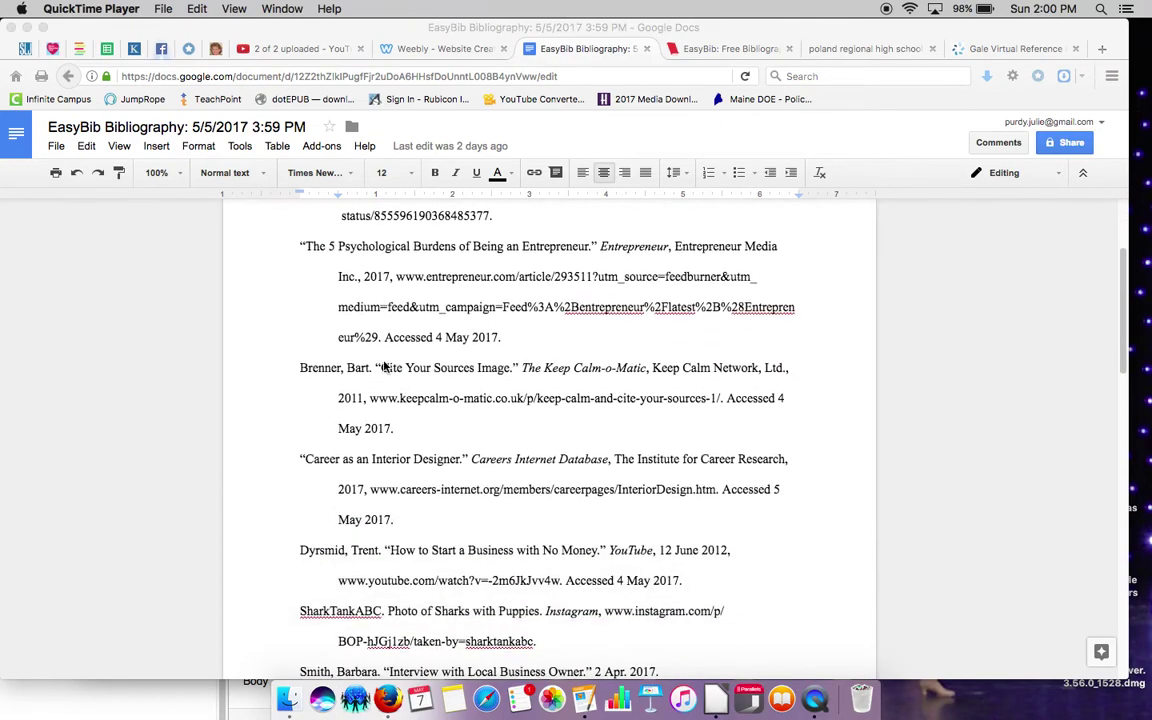
{"action": "scroll", "coordinate": [383, 367], "scroll_direction": "down", "scroll_amount": 3}
{"action": "scroll", "coordinate": [383, 367], "scroll_direction": "down", "scroll_amount": 1}
{"action": "scroll", "coordinate": [383, 366], "scroll_direction": "down", "scroll_amount": 5}
{"action": "scroll", "coordinate": [383, 366], "scroll_direction": "down", "scroll_amount": 1}
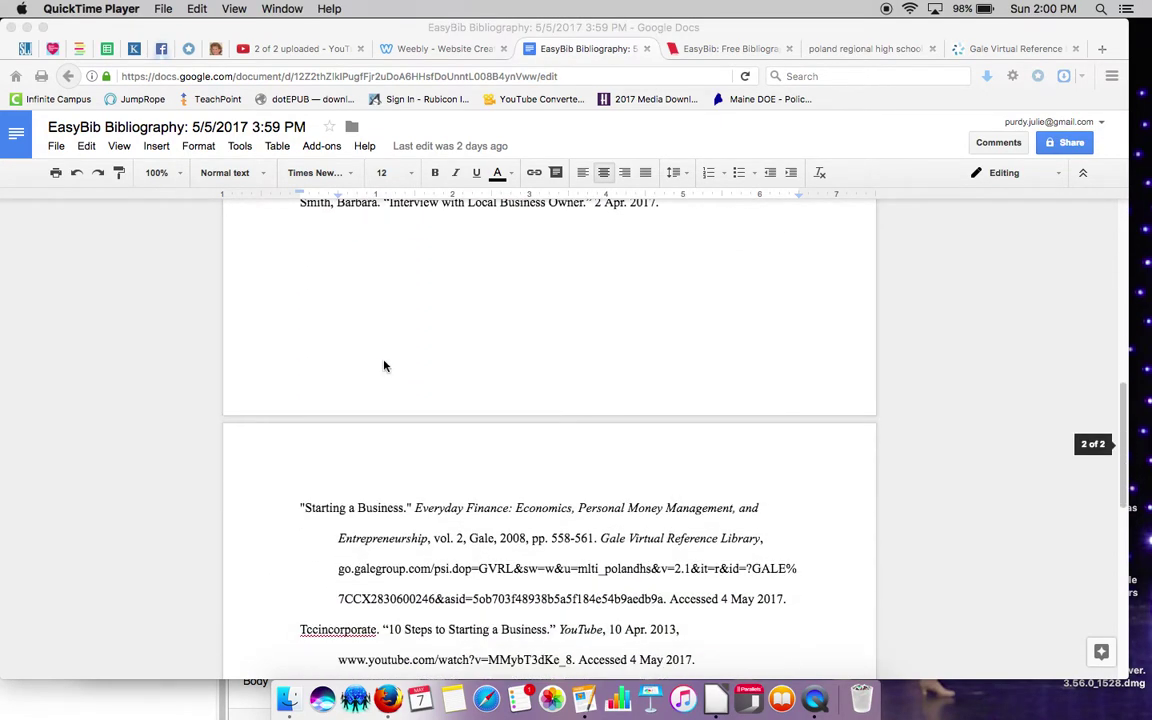
{"action": "scroll", "coordinate": [383, 366], "scroll_direction": "down", "scroll_amount": 1}
{"action": "scroll", "coordinate": [383, 366], "scroll_direction": "down", "scroll_amount": 4}
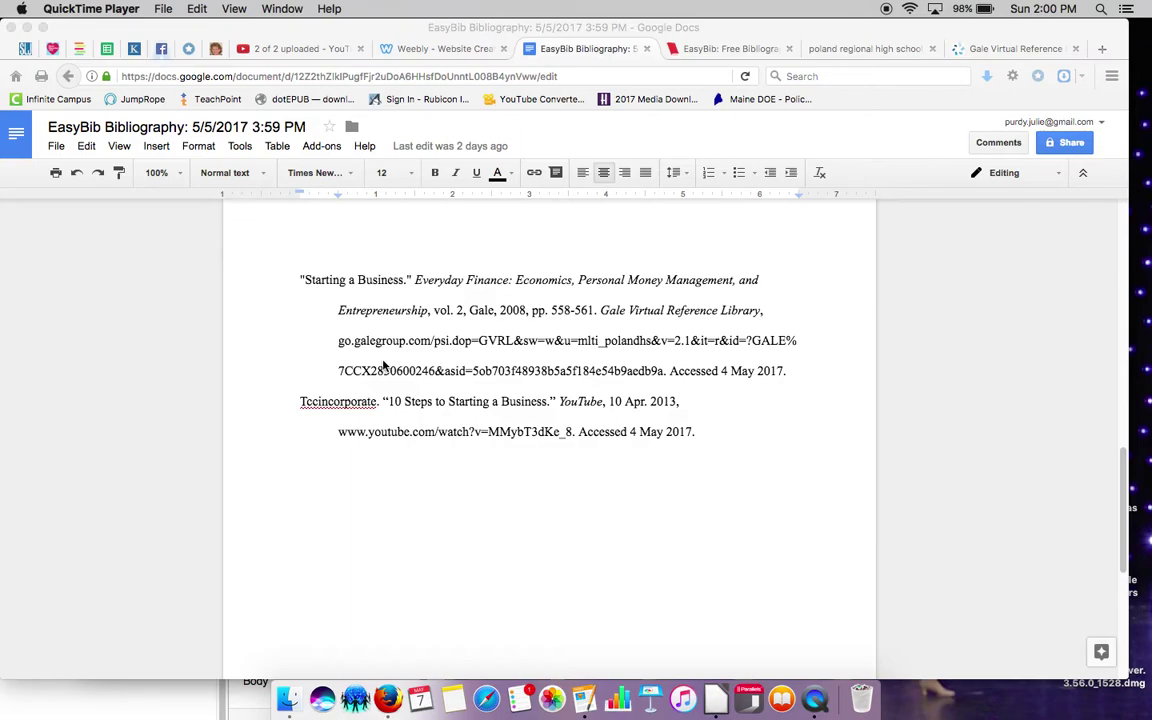
{"action": "scroll", "coordinate": [383, 366], "scroll_direction": "up", "scroll_amount": 2}
{"action": "scroll", "coordinate": [383, 366], "scroll_direction": "up", "scroll_amount": 6}
{"action": "scroll", "coordinate": [383, 366], "scroll_direction": "up", "scroll_amount": 4}
{"action": "scroll", "coordinate": [383, 366], "scroll_direction": "up", "scroll_amount": 1}
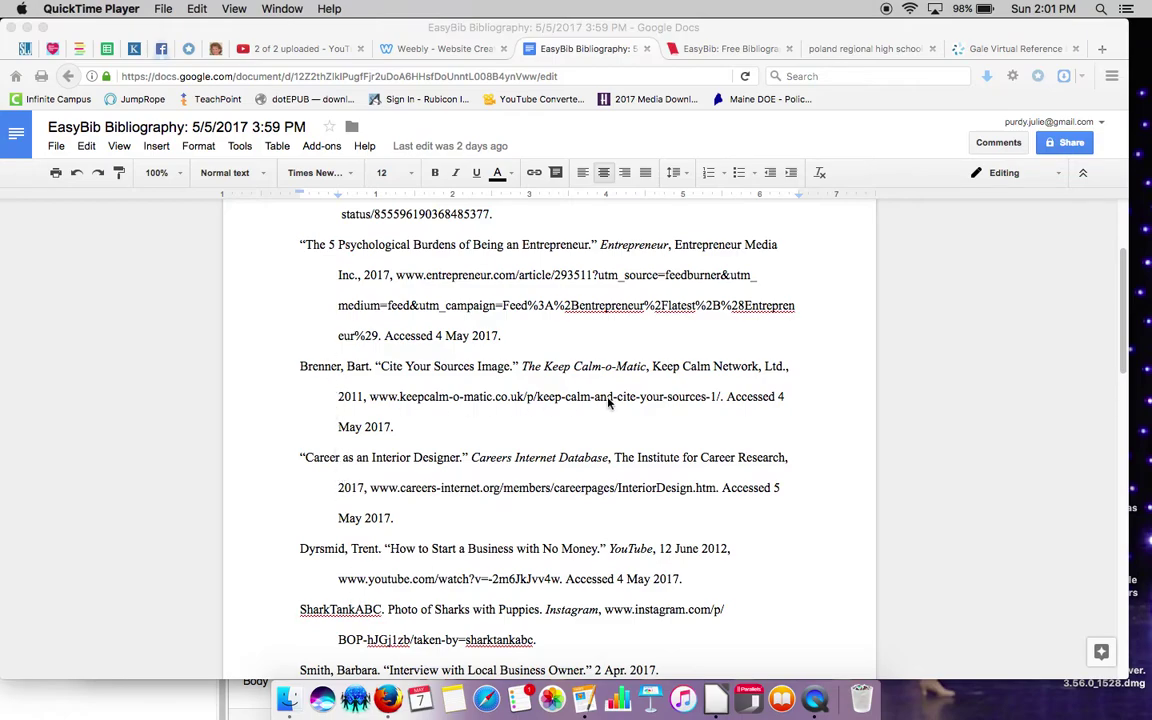
{"action": "scroll", "coordinate": [608, 400], "scroll_direction": "up", "scroll_amount": 3}
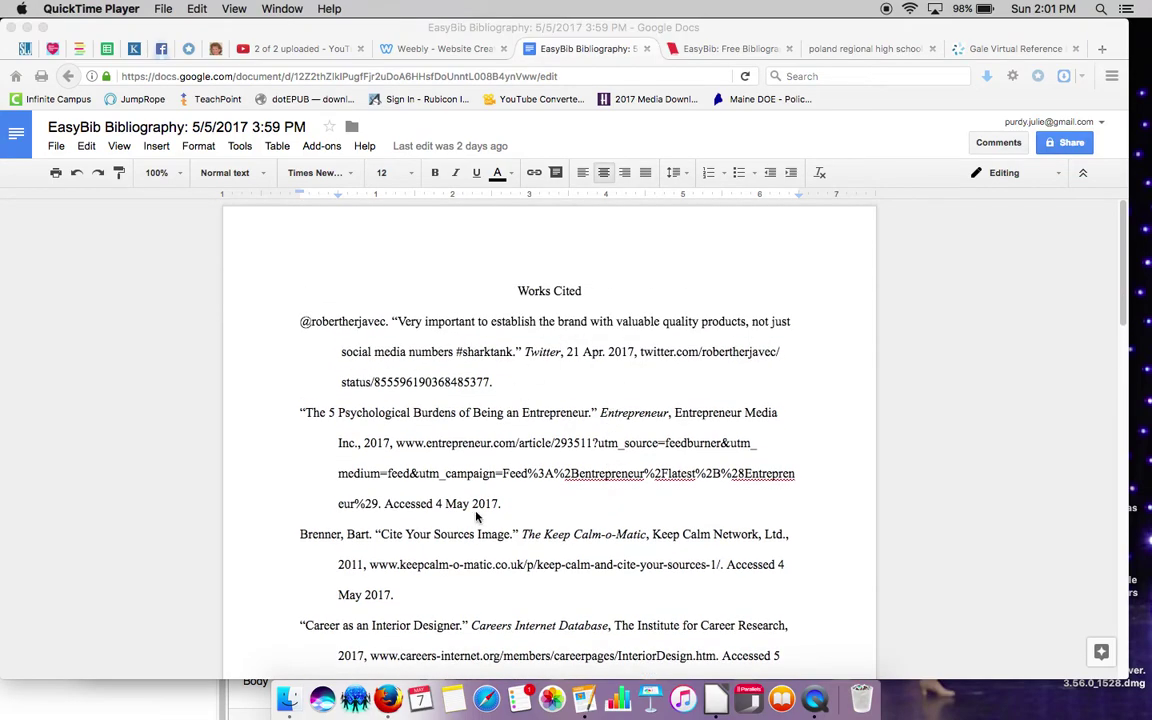
{"action": "scroll", "coordinate": [483, 580], "scroll_direction": "down", "scroll_amount": 2}
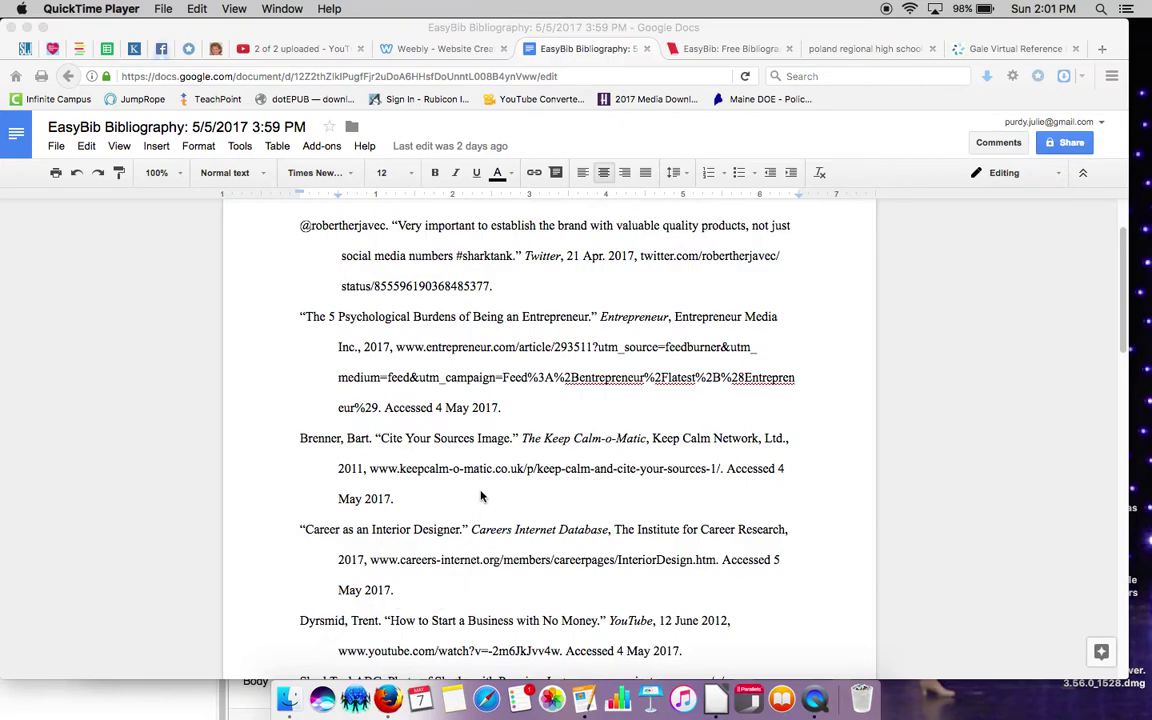
- Reload EasyBib's citation generator and set its citation style to MLA8
{"action": "left_click", "coordinate": [730, 48]}
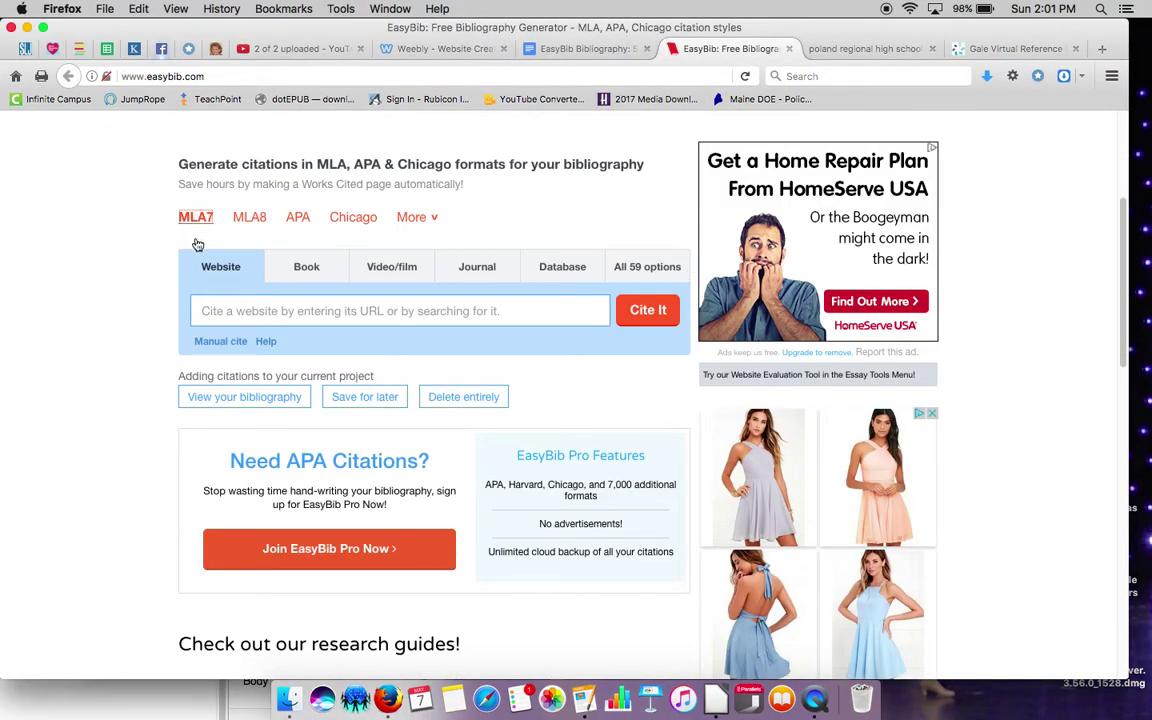
{"action": "left_click", "coordinate": [180, 218]}
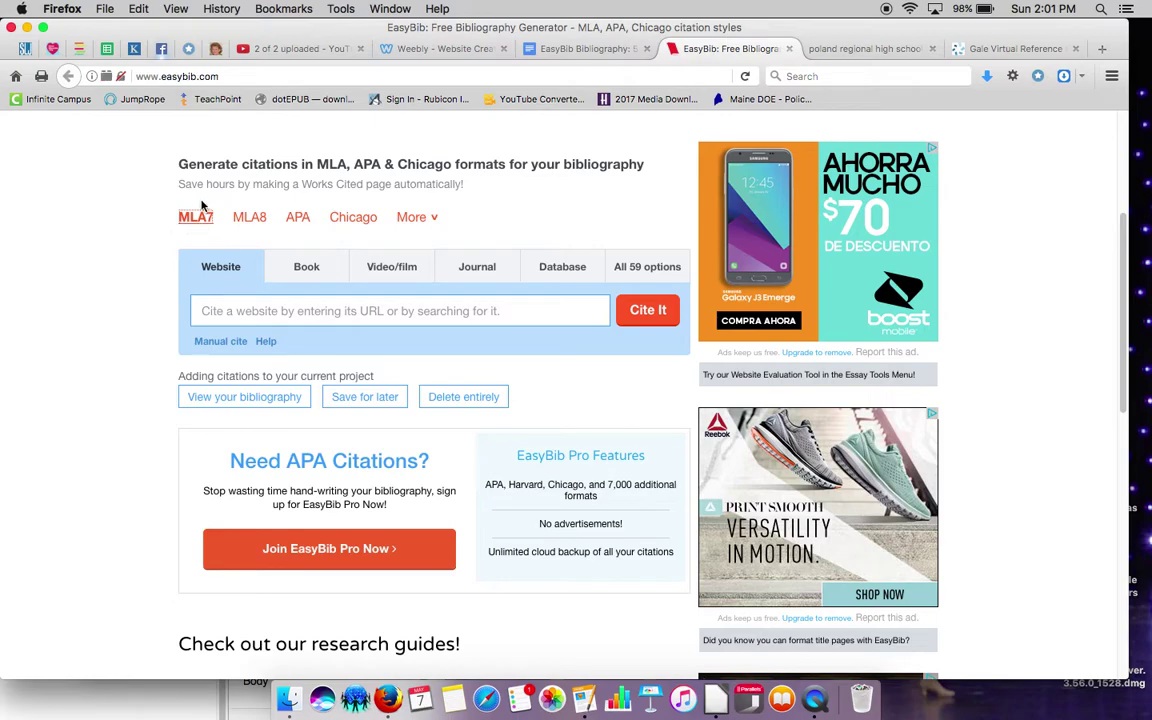
{"action": "left_click", "coordinate": [251, 219]}
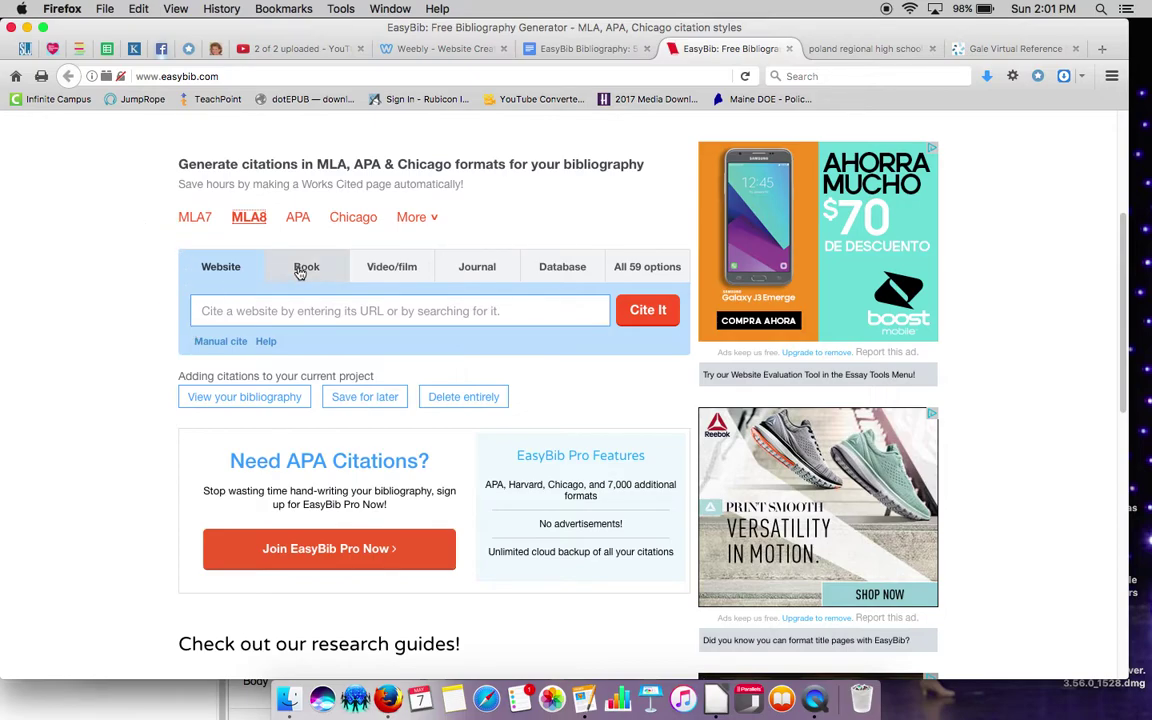
{"action": "scroll", "coordinate": [294, 268], "scroll_direction": "down", "scroll_amount": 2}
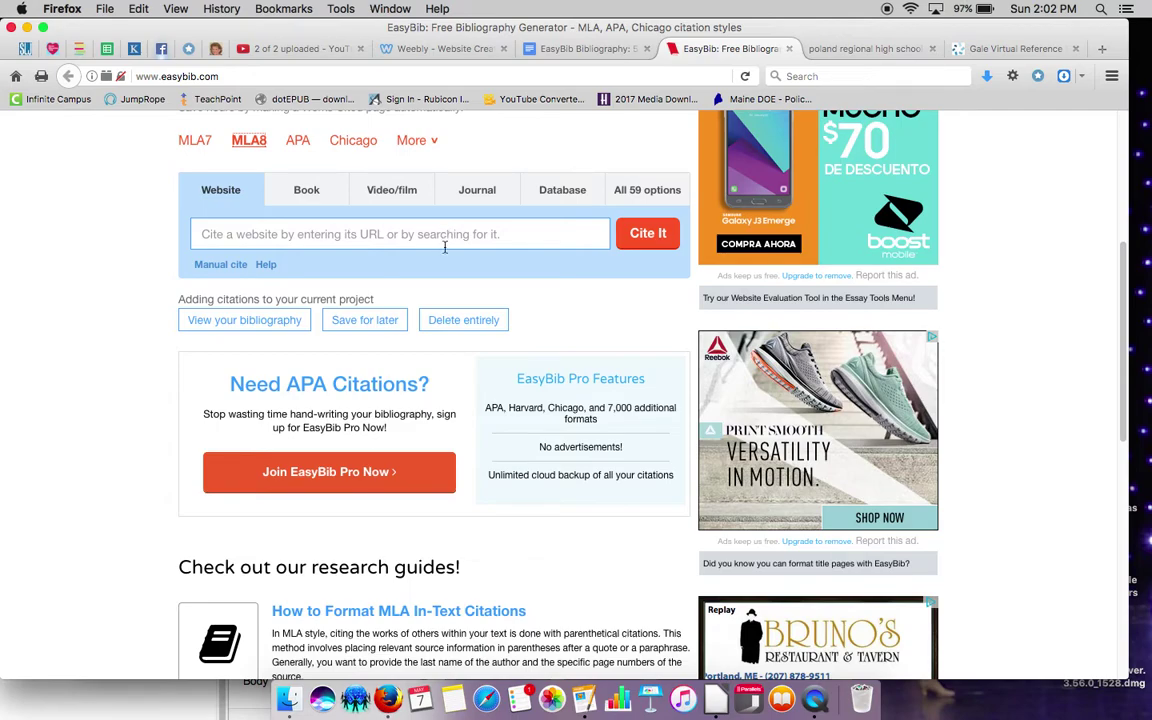
- Open EasyBib's full source-type list, then close it to return to the MLA8 website form
{"action": "left_click", "coordinate": [653, 193]}
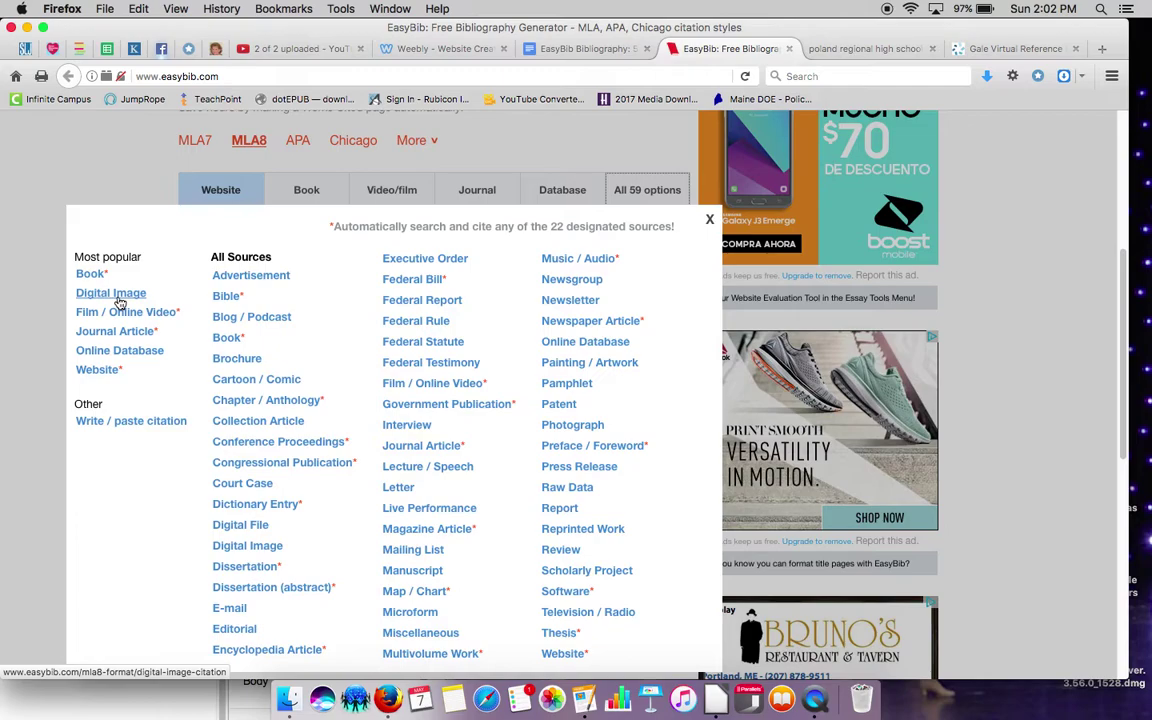
{"action": "left_click", "coordinate": [207, 158]}
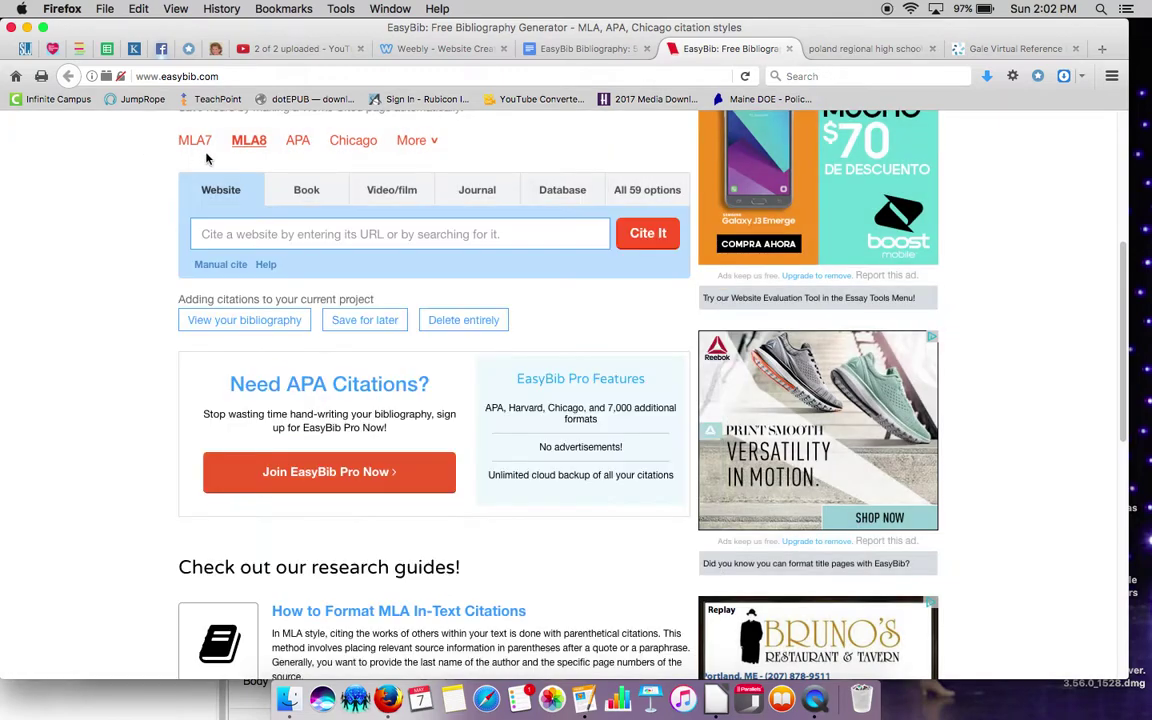
{"action": "left_click", "coordinate": [605, 48]}
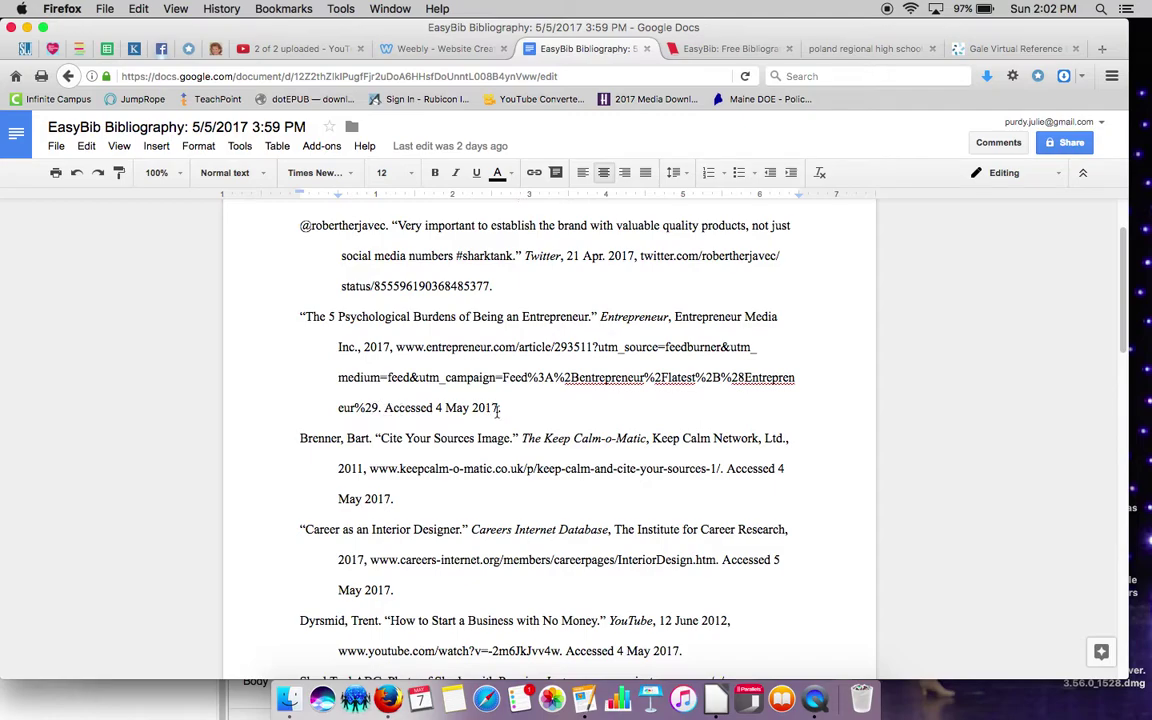
{"action": "scroll", "coordinate": [545, 418], "scroll_direction": "down", "scroll_amount": 3}
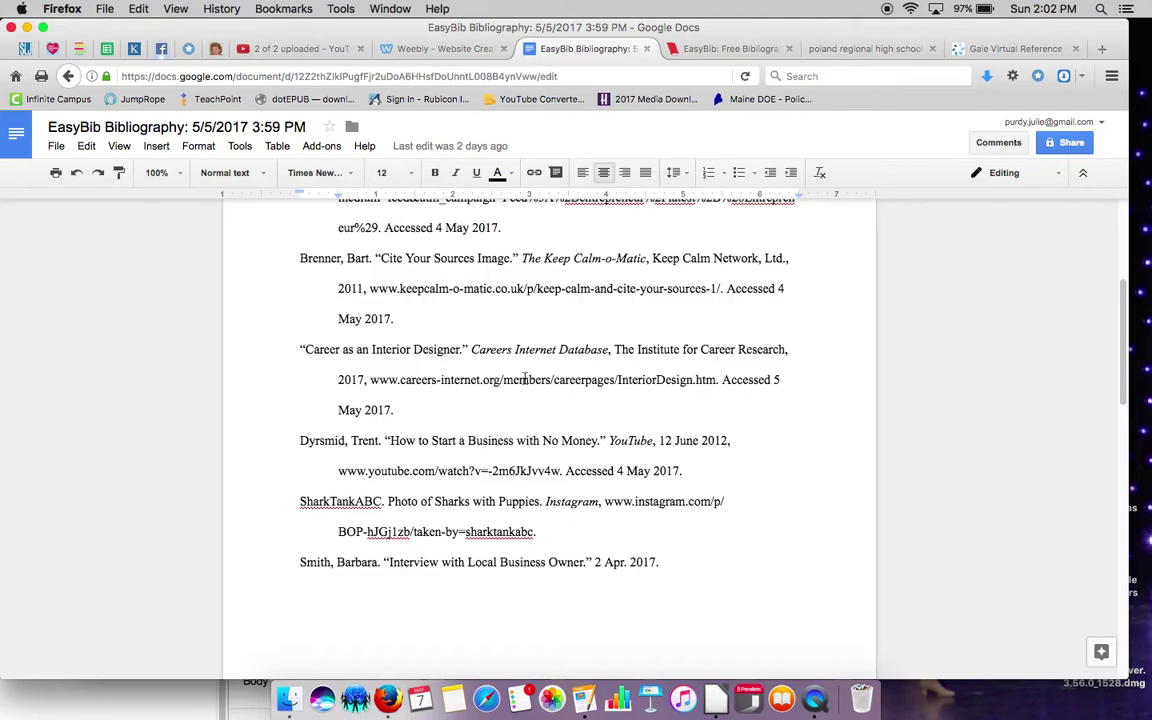
{"action": "scroll", "coordinate": [557, 401], "scroll_direction": "up", "scroll_amount": 2}
{"action": "scroll", "coordinate": [555, 401], "scroll_direction": "up", "scroll_amount": 1}
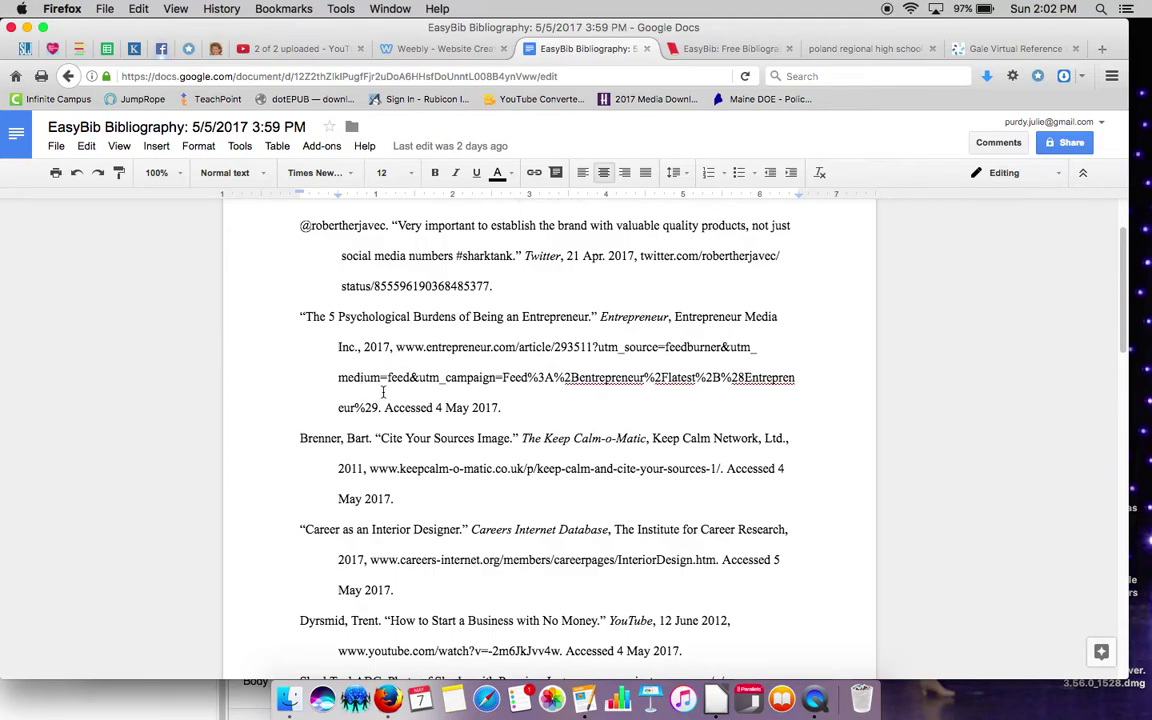
{"action": "left_click", "coordinate": [428, 508]}
{"action": "left_click", "coordinate": [505, 412]}
{"action": "scroll", "coordinate": [620, 552], "scroll_direction": "down", "scroll_amount": 1}
{"action": "scroll", "coordinate": [620, 552], "scroll_direction": "down", "scroll_amount": 3}
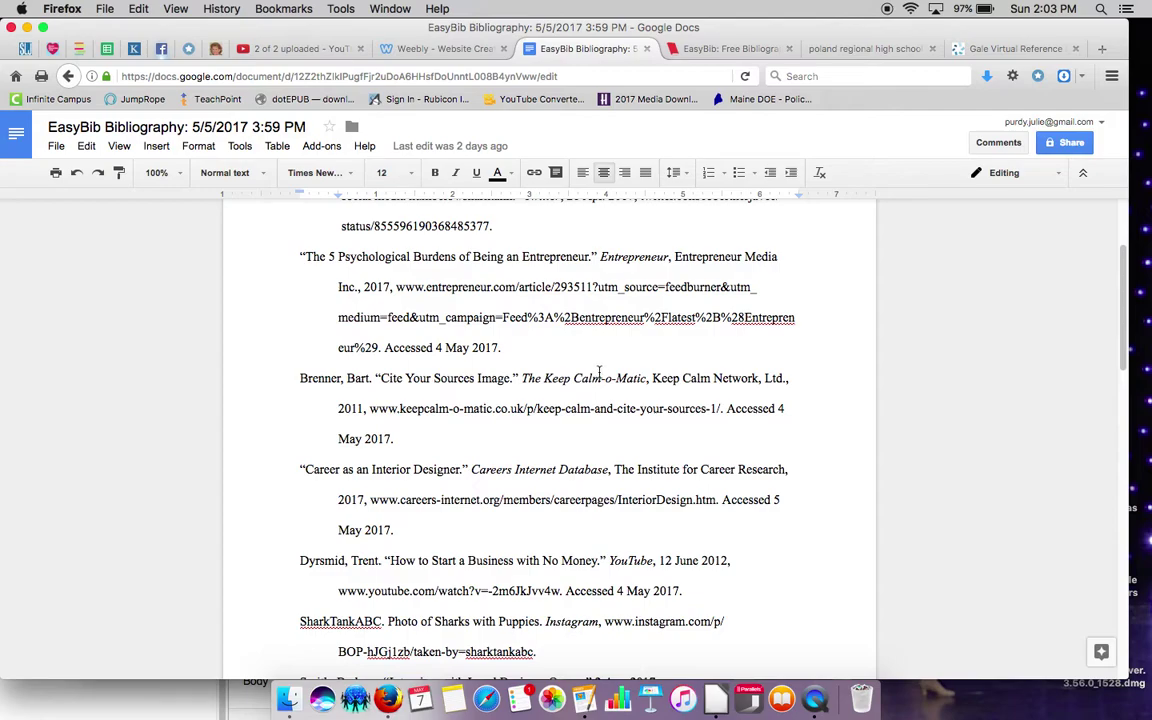
{"action": "scroll", "coordinate": [680, 400], "scroll_direction": "down", "scroll_amount": 5}
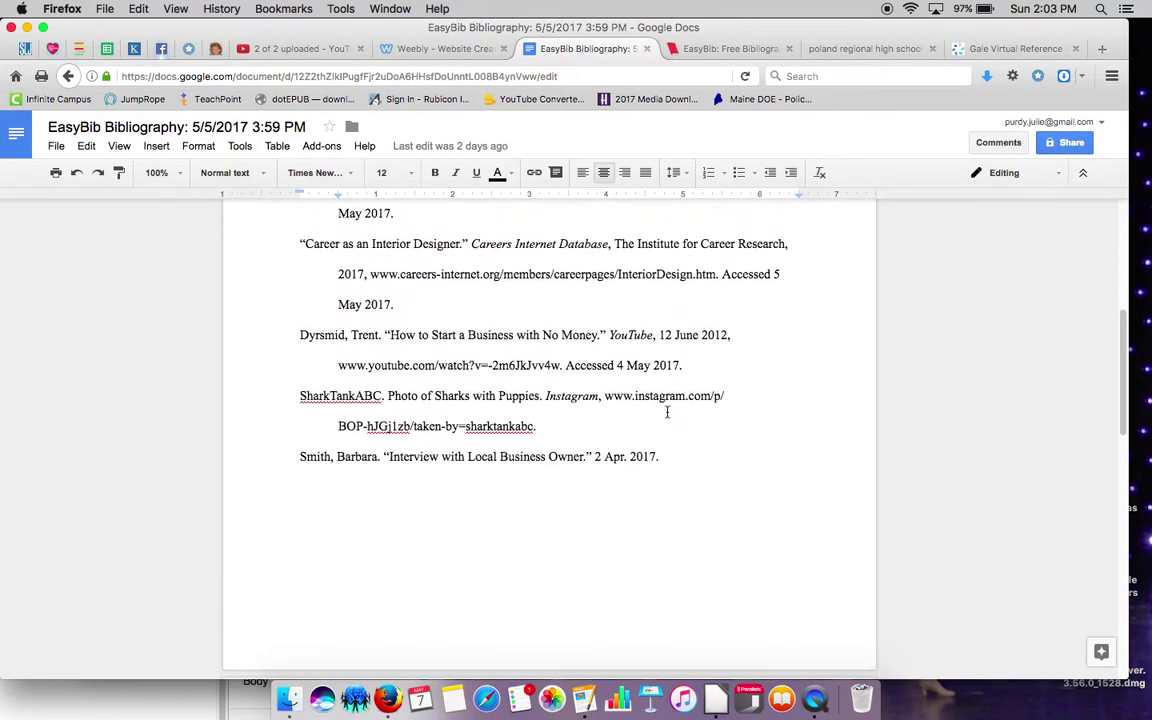
{"action": "scroll", "coordinate": [663, 408], "scroll_direction": "down", "scroll_amount": 2}
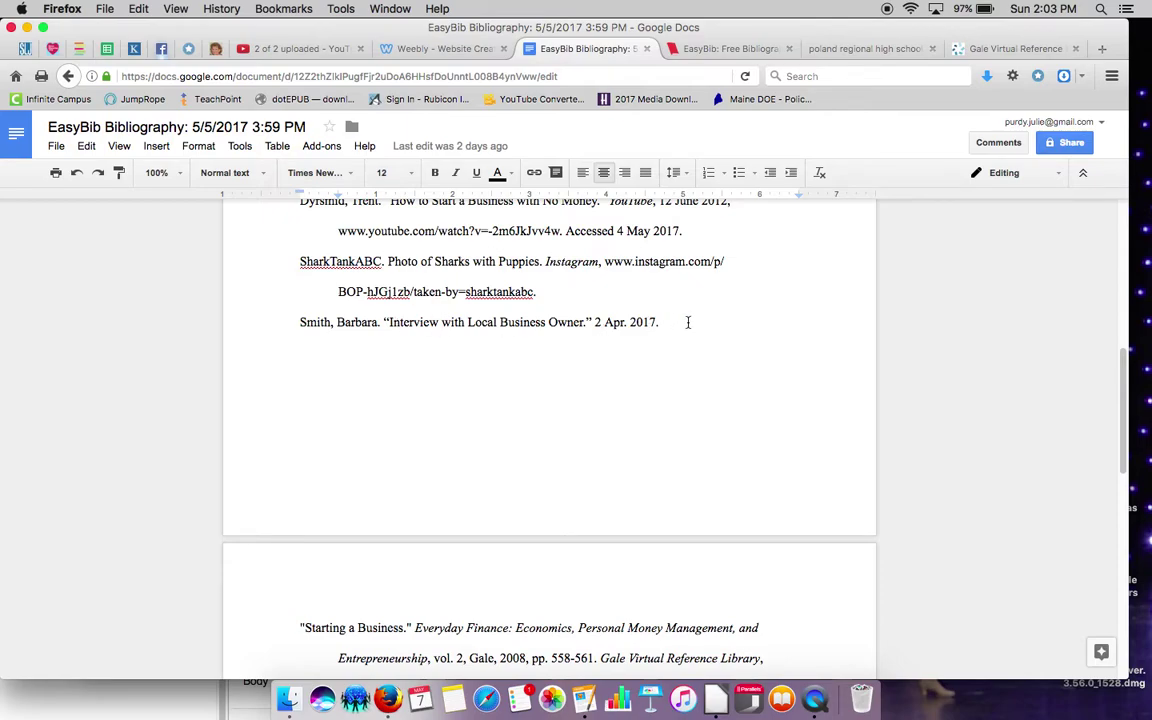
- In EasyBib, show all 59 citation source types, including Interview
{"action": "left_click", "coordinate": [733, 48]}
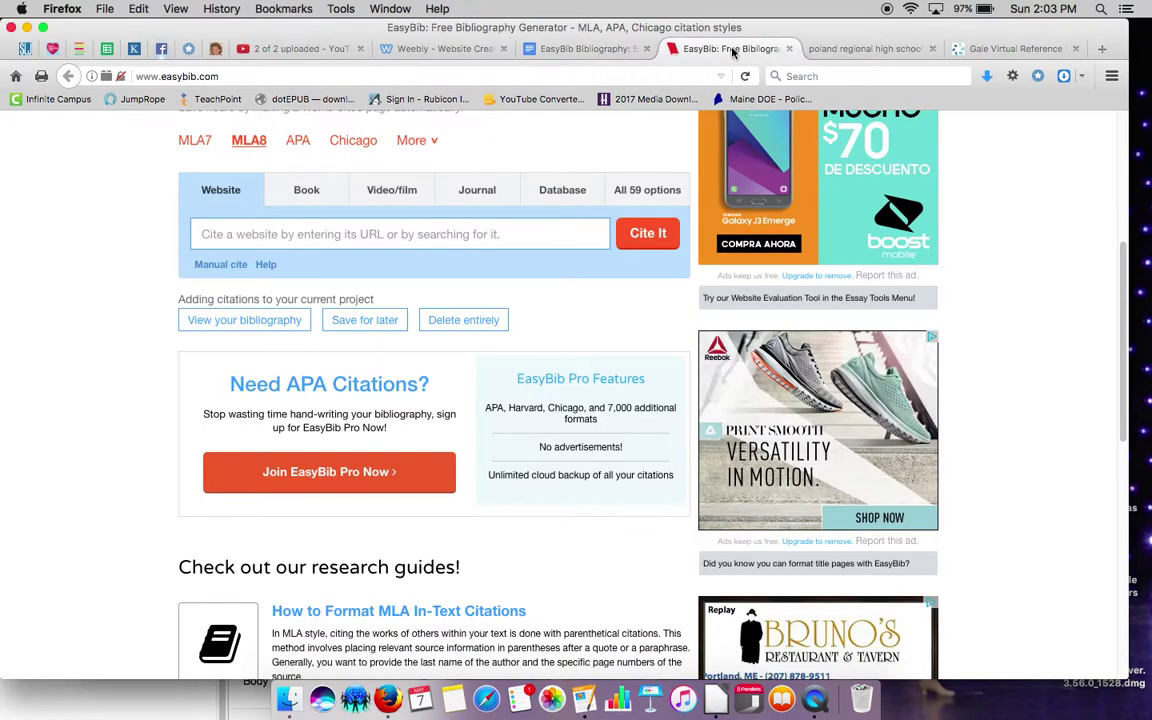
{"action": "left_click", "coordinate": [649, 192]}
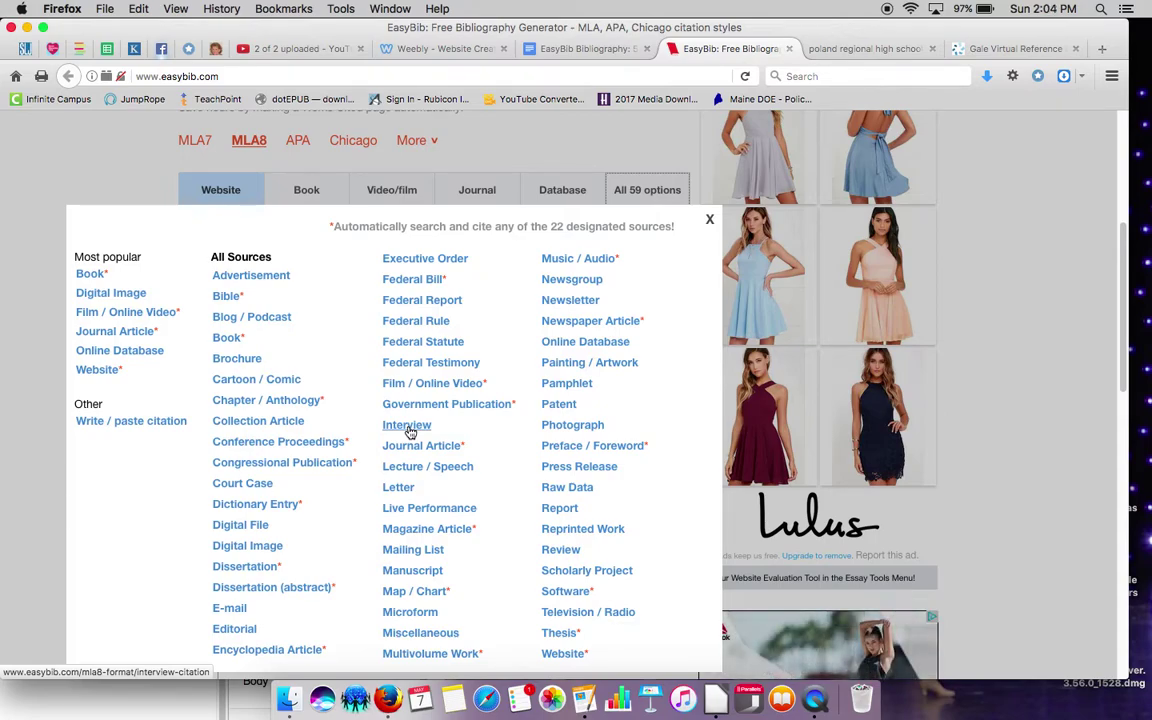
{"action": "left_click", "coordinate": [603, 55]}
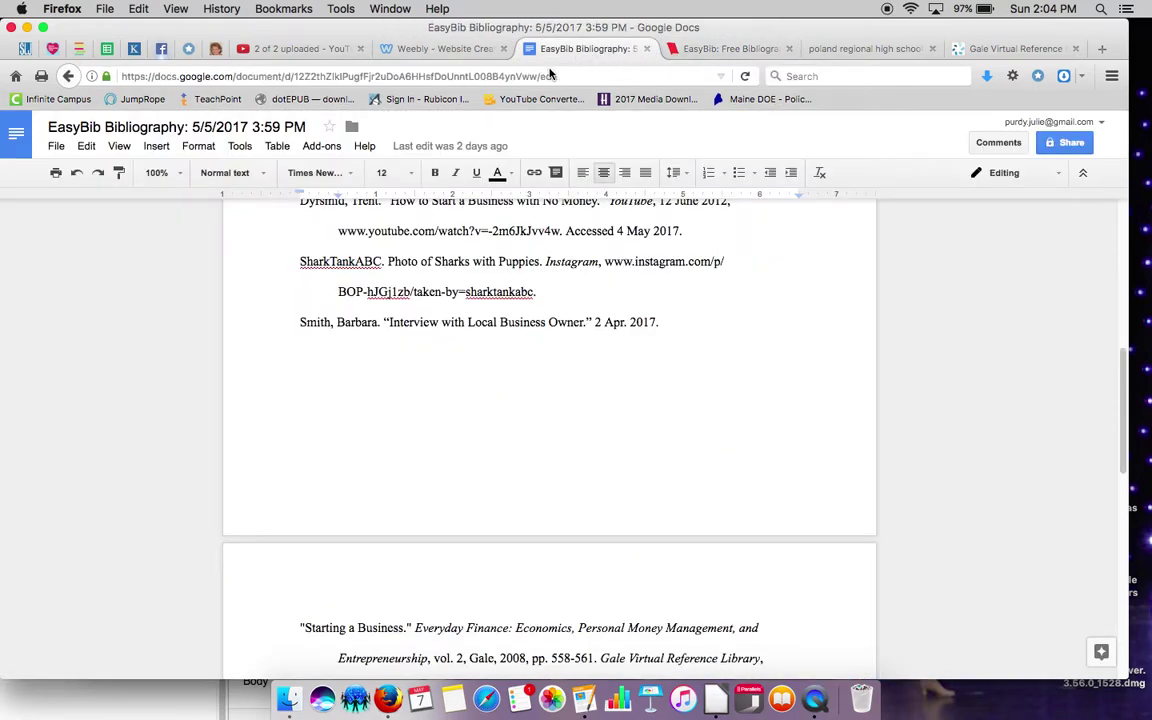
{"action": "scroll", "coordinate": [501, 531], "scroll_direction": "down", "scroll_amount": 3}
{"action": "scroll", "coordinate": [501, 531], "scroll_direction": "down", "scroll_amount": 2}
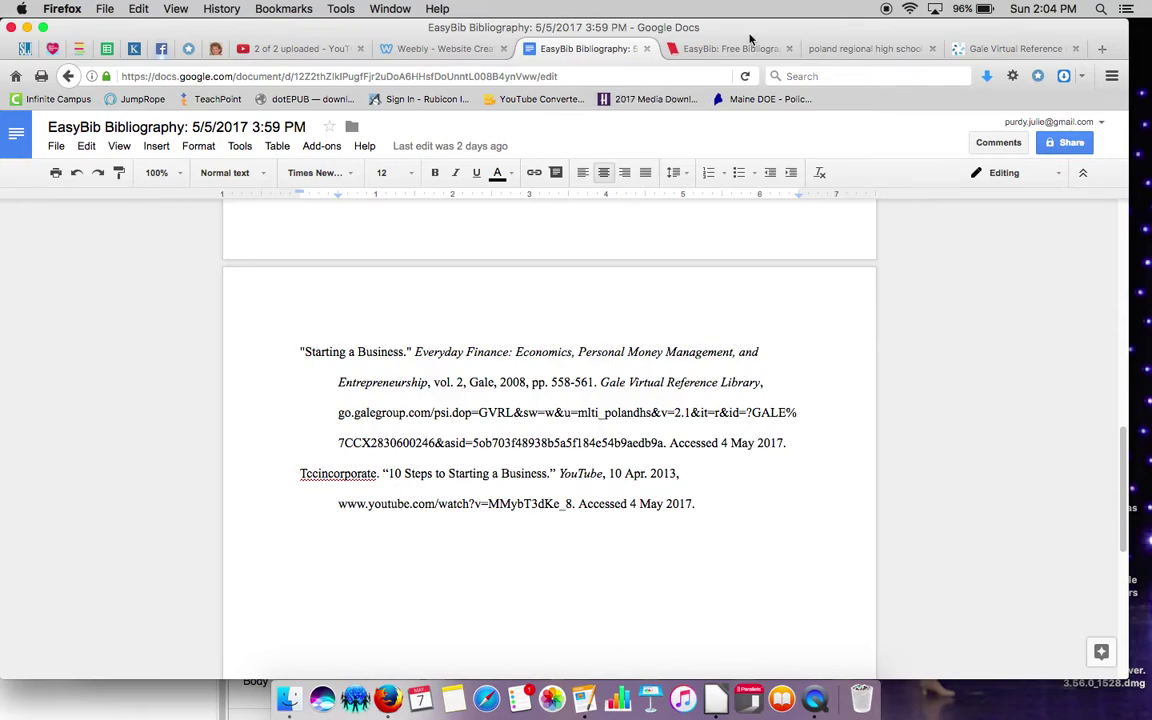
- Preview the Home-Based Business article's MLA 8th Edition citation in Gale, then close the preview
{"action": "left_click", "coordinate": [1000, 50]}
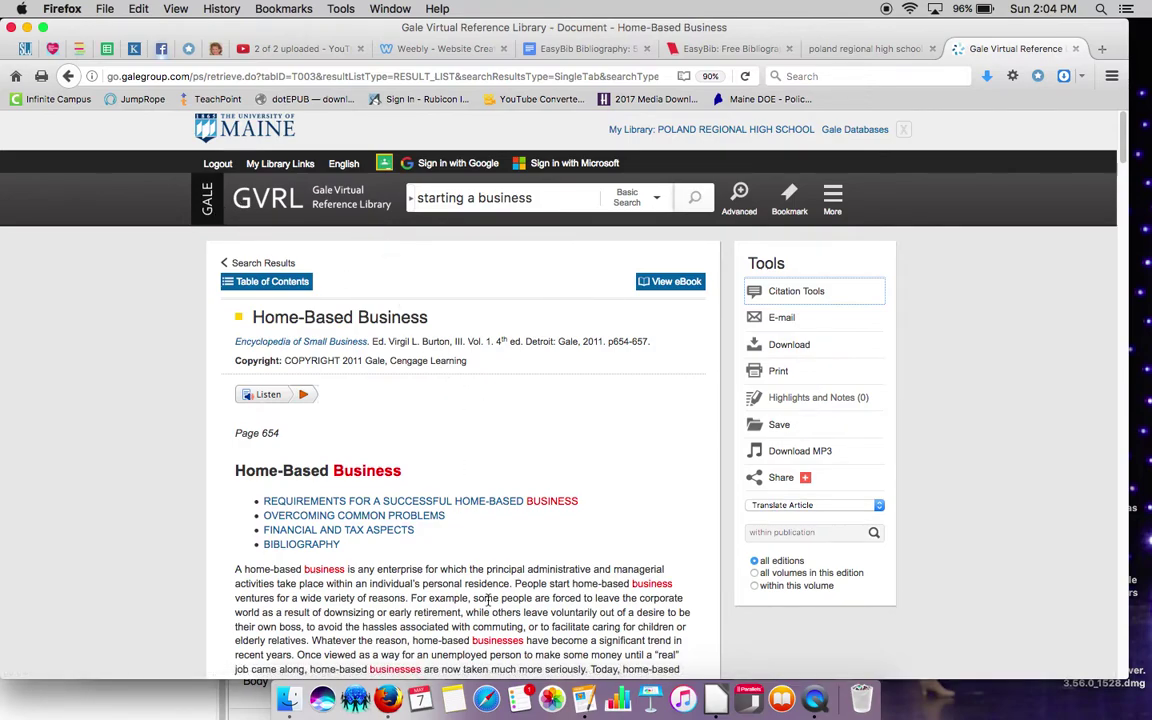
{"action": "scroll", "coordinate": [487, 600], "scroll_direction": "down", "scroll_amount": 4}
{"action": "scroll", "coordinate": [487, 600], "scroll_direction": "down", "scroll_amount": 5}
{"action": "scroll", "coordinate": [487, 600], "scroll_direction": "up", "scroll_amount": 7}
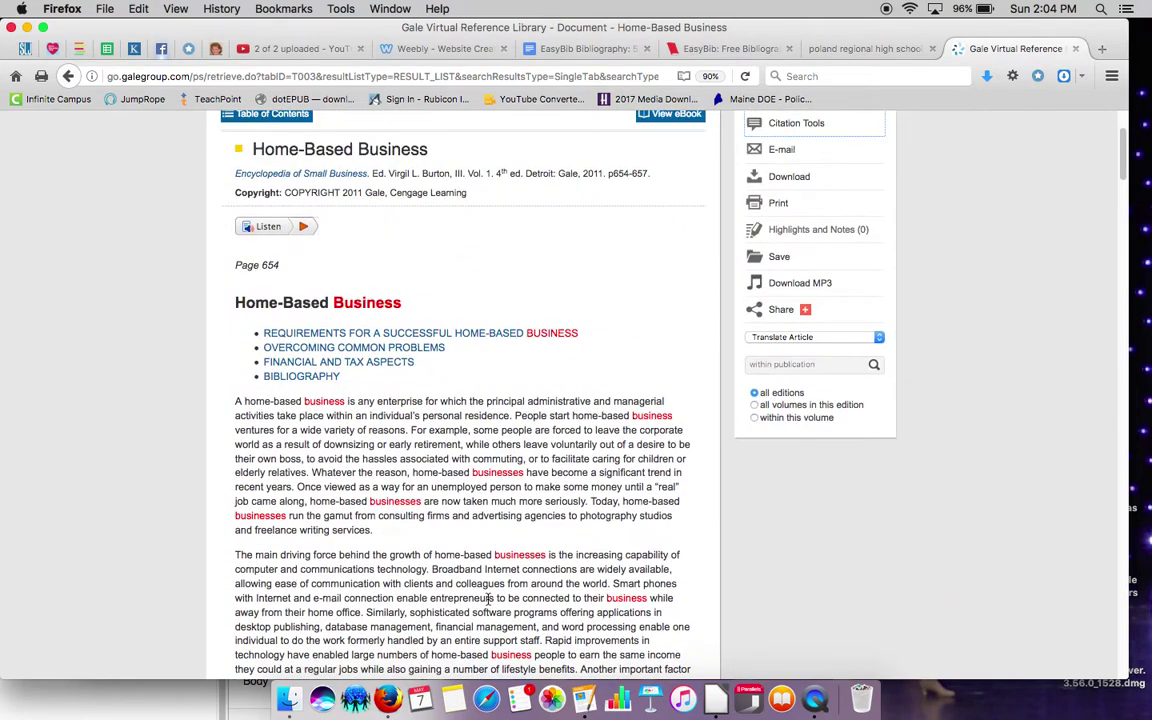
{"action": "scroll", "coordinate": [560, 520], "scroll_direction": "up", "scroll_amount": 2}
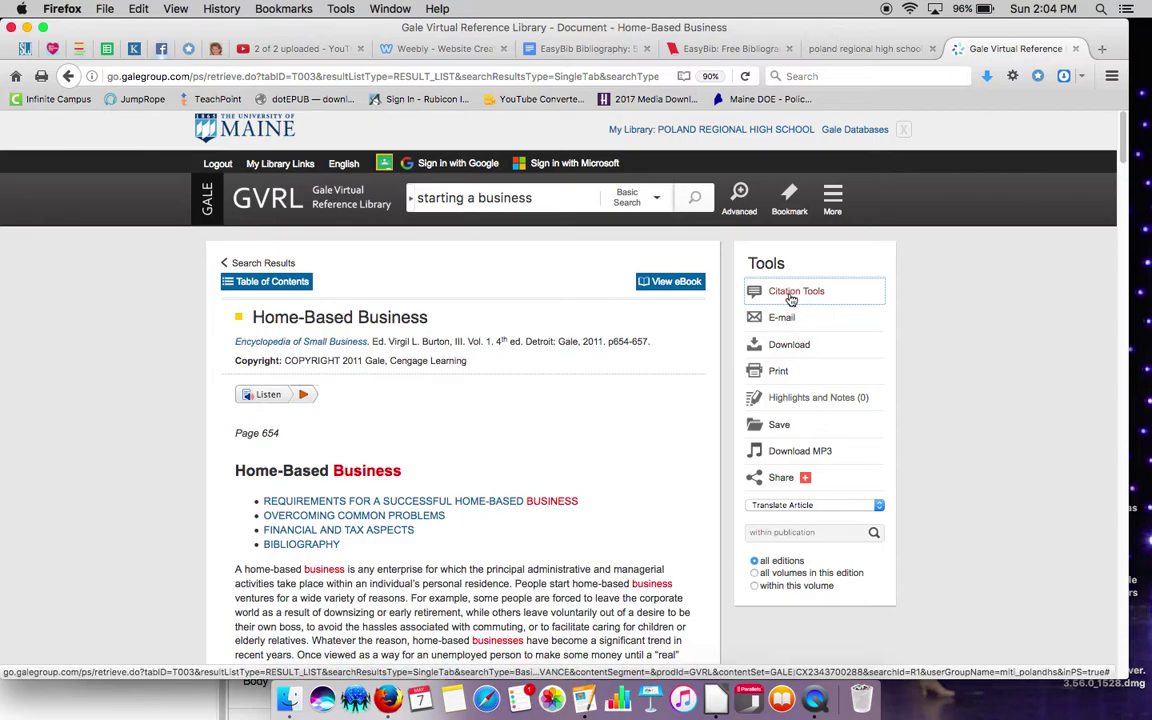
{"action": "left_click", "coordinate": [788, 292]}
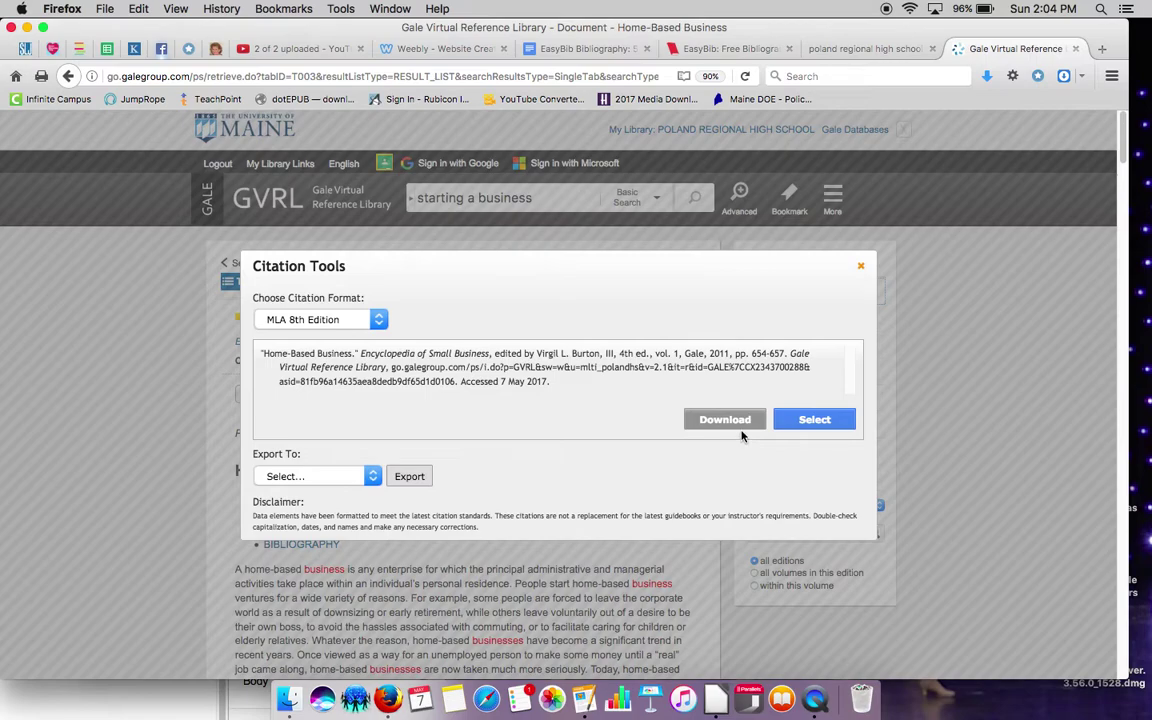
{"action": "left_click", "coordinate": [860, 267]}
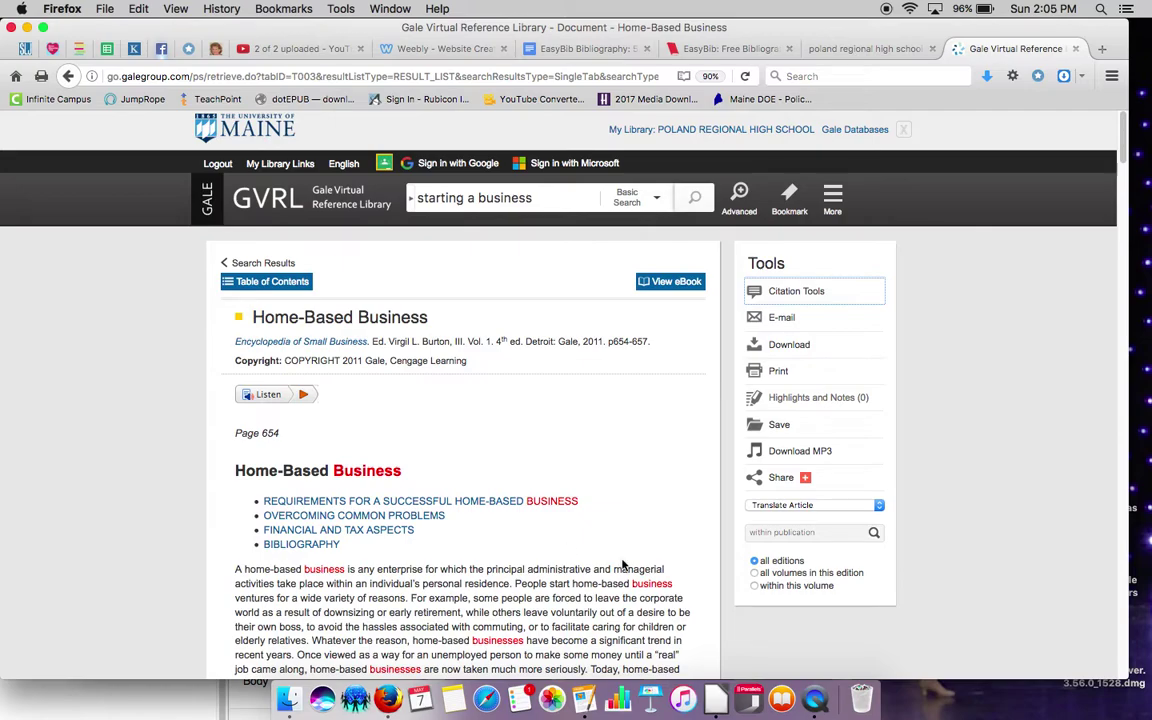
- Scroll through the Works Cited list in Google Docs
{"action": "left_click", "coordinate": [597, 50]}
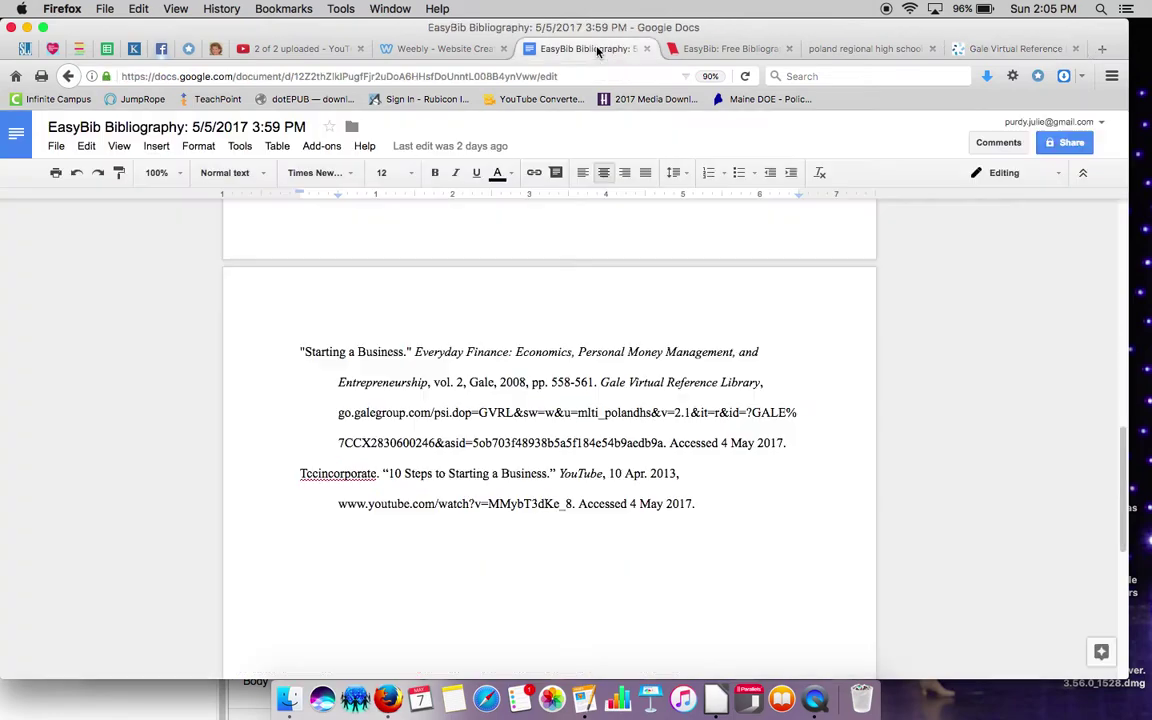
{"action": "scroll", "coordinate": [617, 452], "scroll_direction": "up", "scroll_amount": 5}
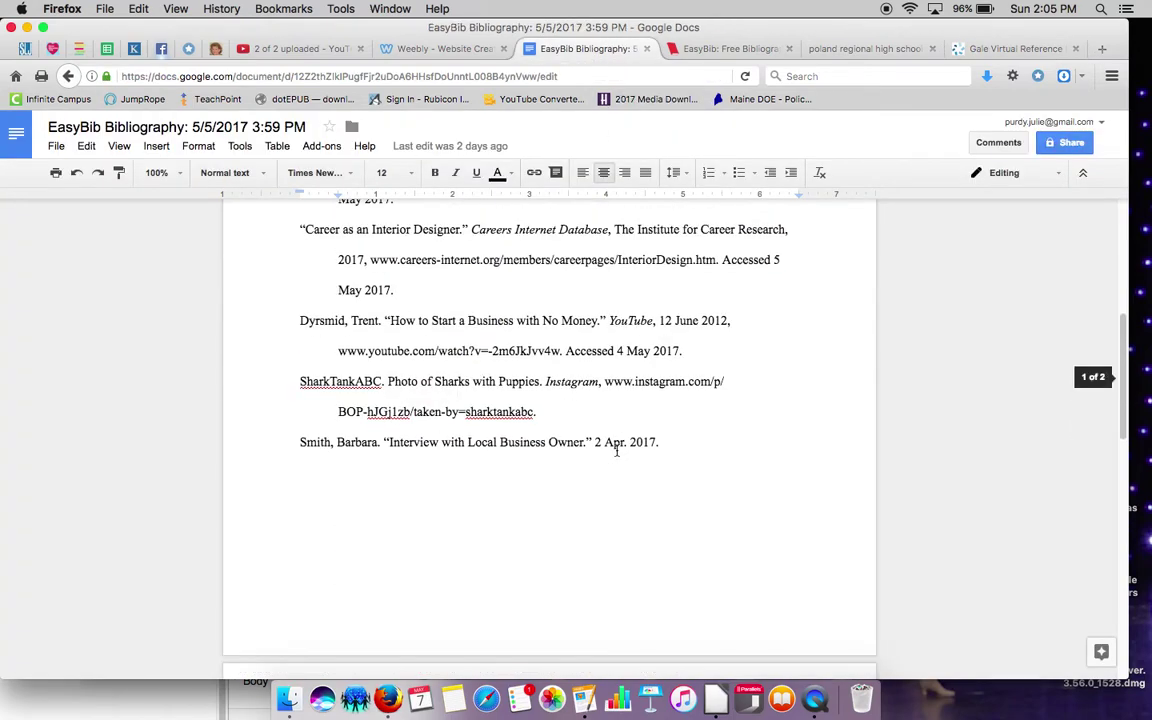
{"action": "scroll", "coordinate": [610, 455], "scroll_direction": "up", "scroll_amount": 3}
{"action": "scroll", "coordinate": [601, 458], "scroll_direction": "up", "scroll_amount": 3}
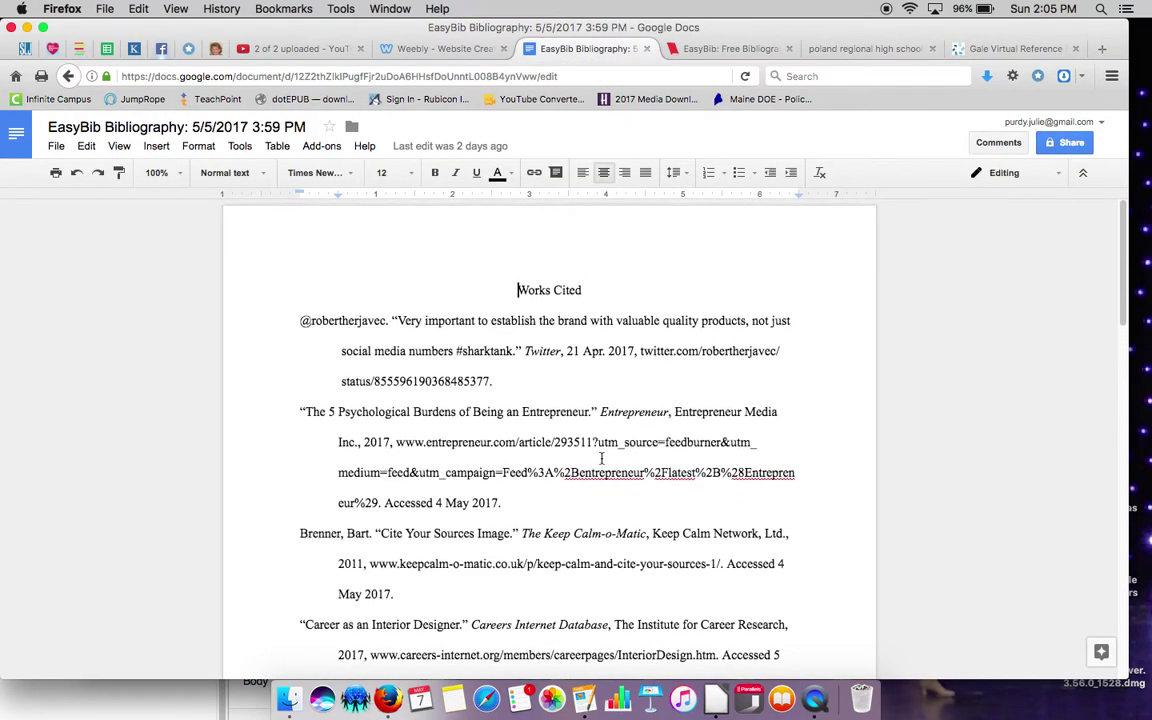
{"action": "scroll", "coordinate": [601, 458], "scroll_direction": "down", "scroll_amount": 3}
{"action": "scroll", "coordinate": [601, 458], "scroll_direction": "down", "scroll_amount": 2}
{"action": "scroll", "coordinate": [601, 458], "scroll_direction": "down", "scroll_amount": 1}
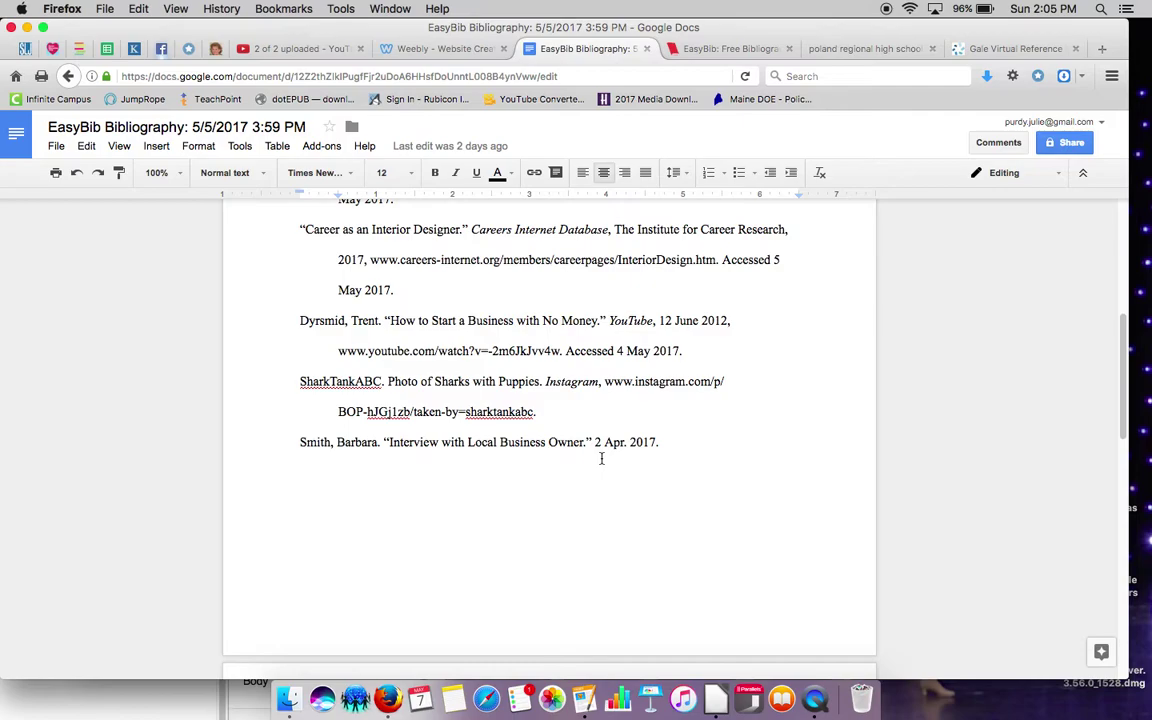
{"action": "scroll", "coordinate": [601, 458], "scroll_direction": "down", "scroll_amount": 2}
{"action": "scroll", "coordinate": [601, 458], "scroll_direction": "down", "scroll_amount": 4}
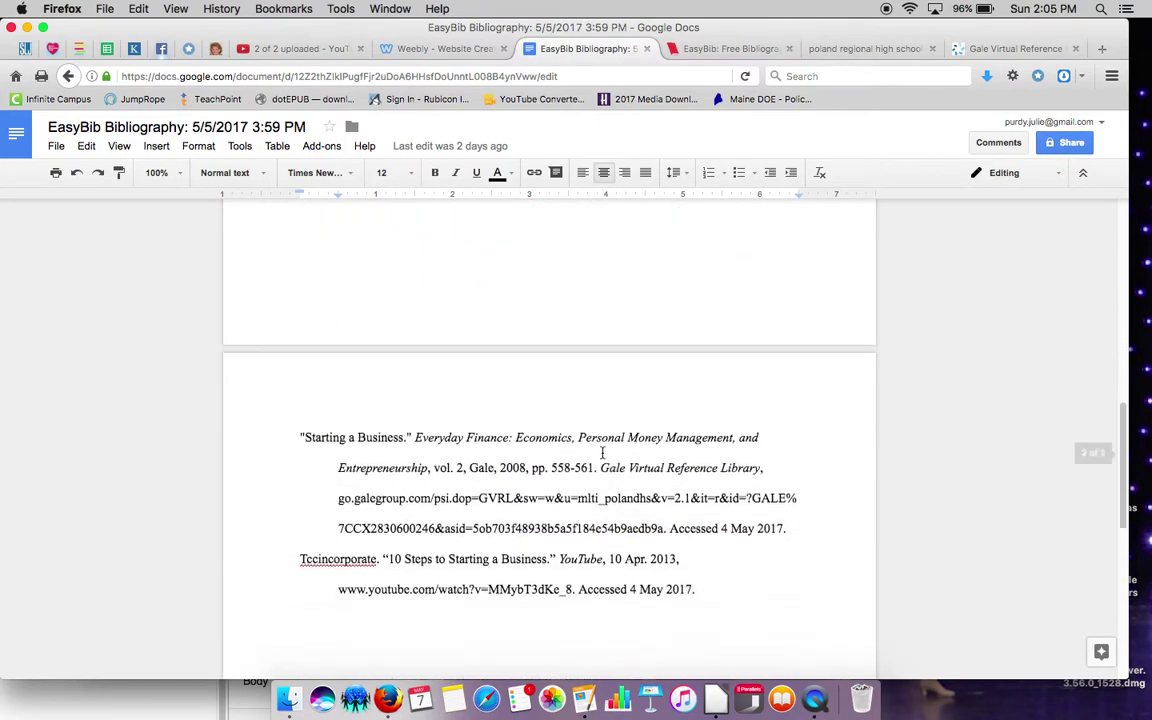
{"action": "scroll", "coordinate": [540, 400], "scroll_direction": "down", "scroll_amount": 2}
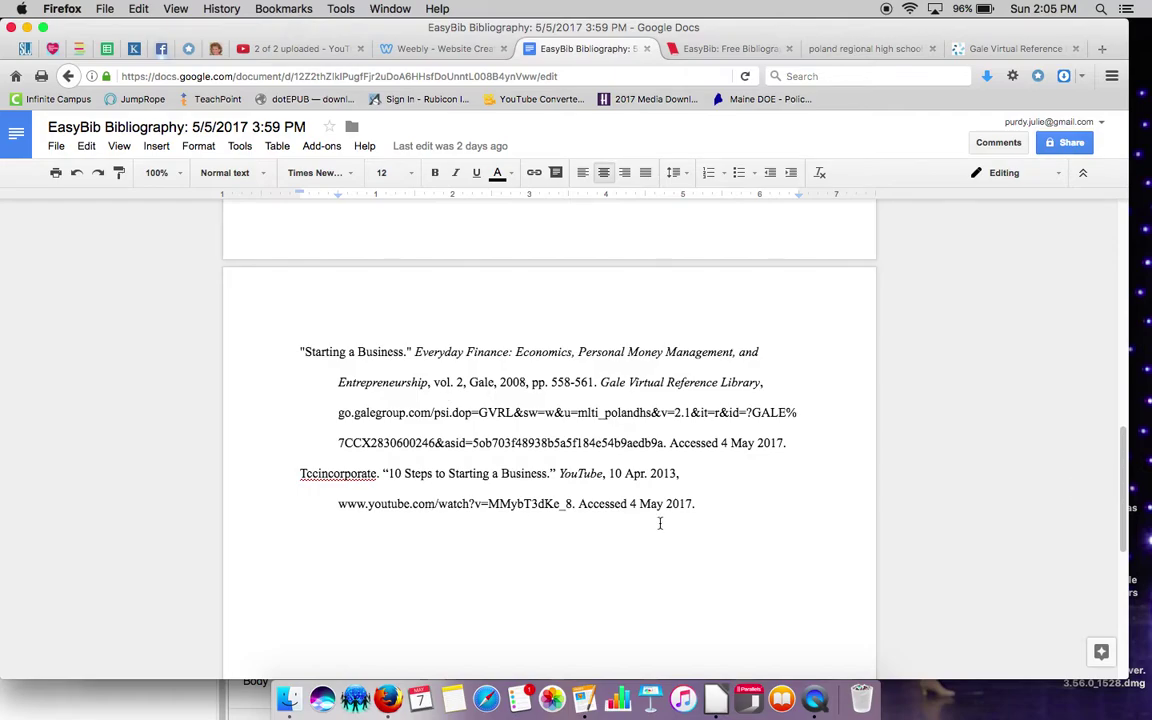
{"action": "scroll", "coordinate": [700, 537], "scroll_direction": "up", "scroll_amount": 3}
{"action": "scroll", "coordinate": [700, 537], "scroll_direction": "up", "scroll_amount": 3}
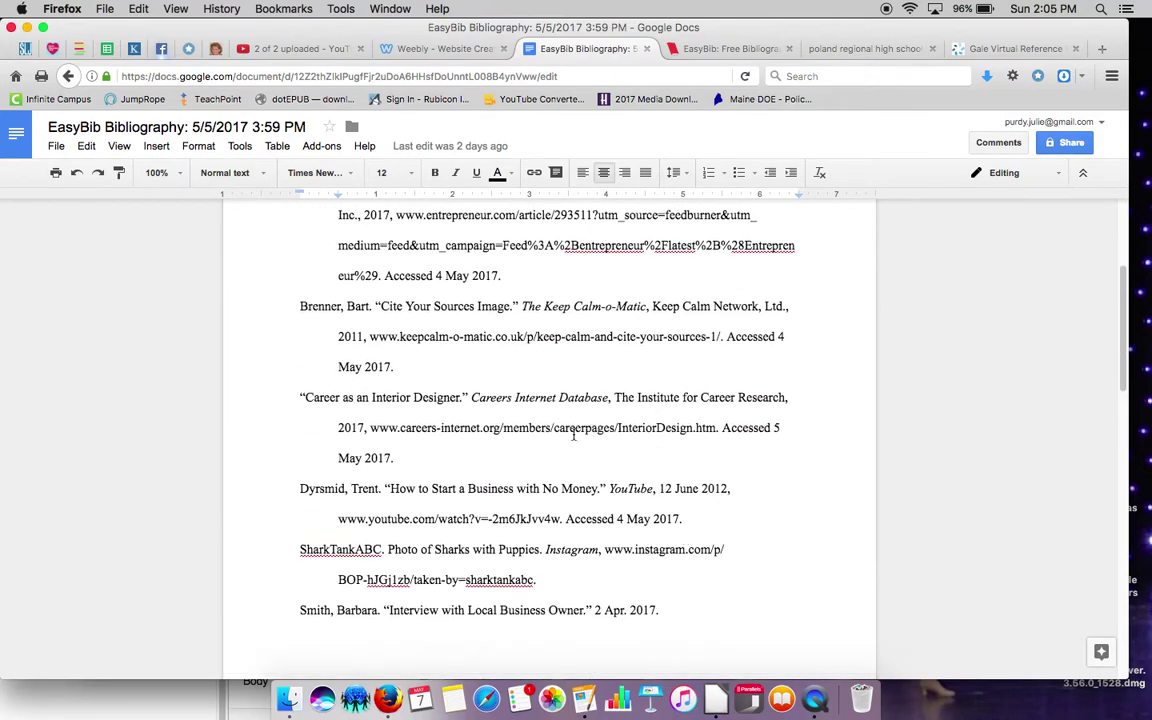
{"action": "scroll", "coordinate": [560, 425], "scroll_direction": "up", "scroll_amount": 2}
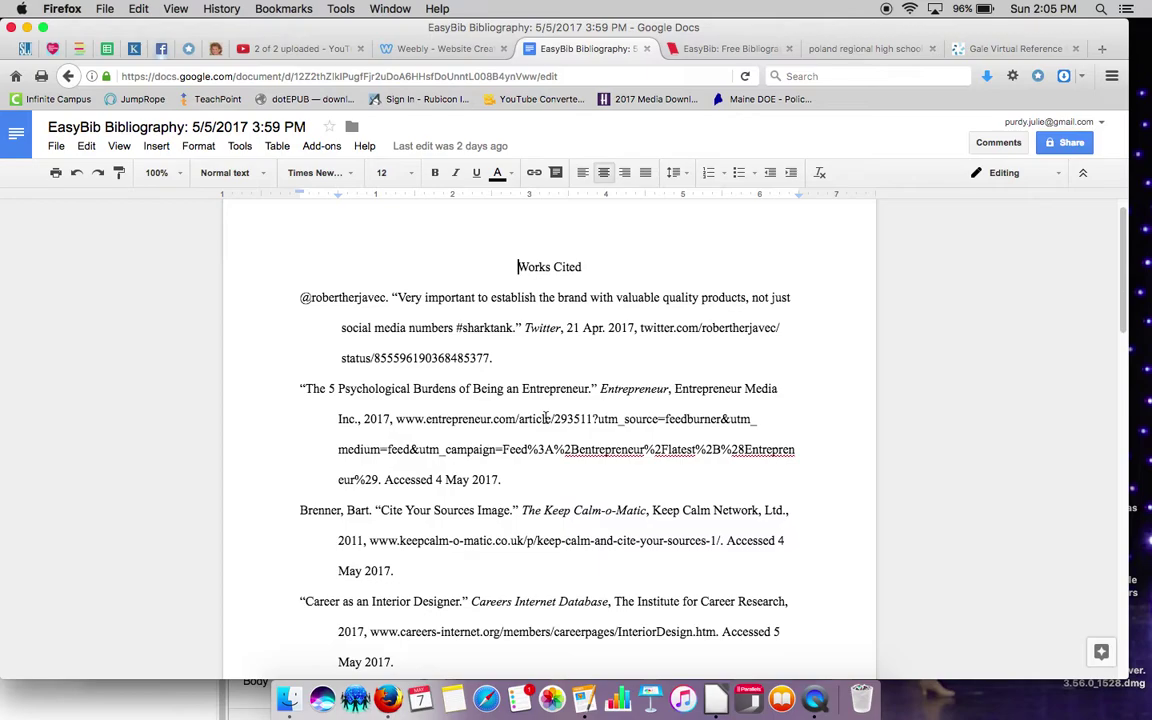
{"action": "scroll", "coordinate": [546, 418], "scroll_direction": "down", "scroll_amount": 4}
{"action": "scroll", "coordinate": [600, 400], "scroll_direction": "up", "scroll_amount": 4}
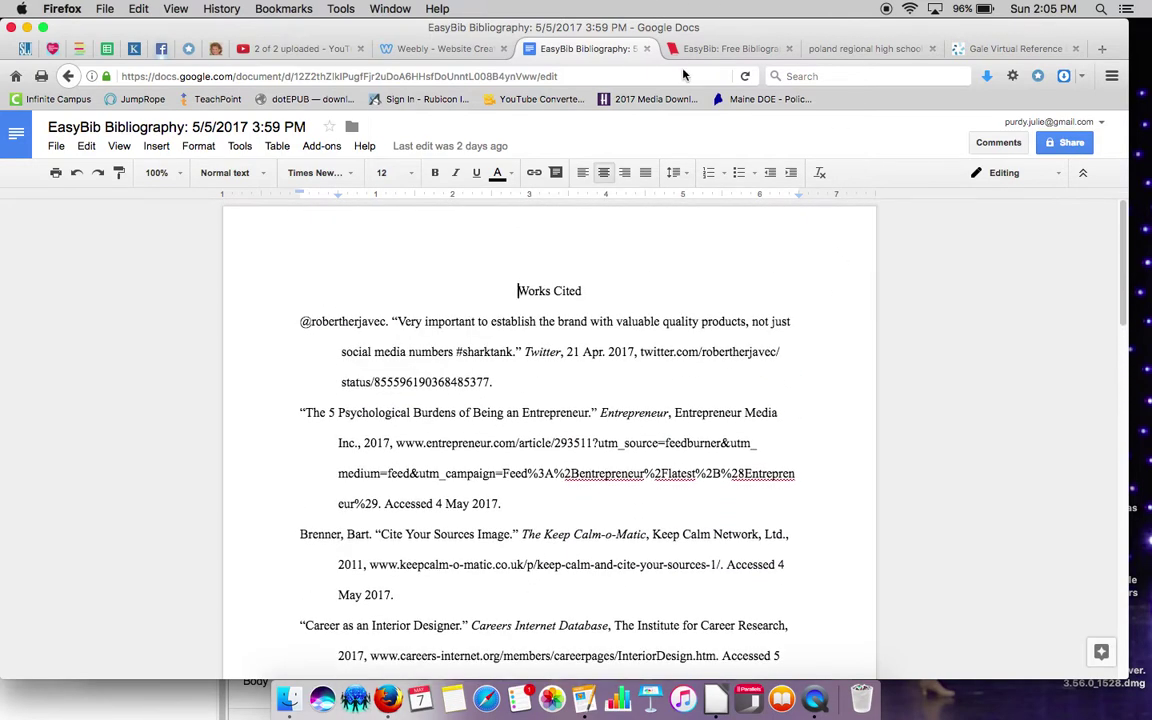
- Close EasyBib's source-type list with MLA8 kept, then return to the Works Cited document
{"action": "left_click", "coordinate": [733, 48]}
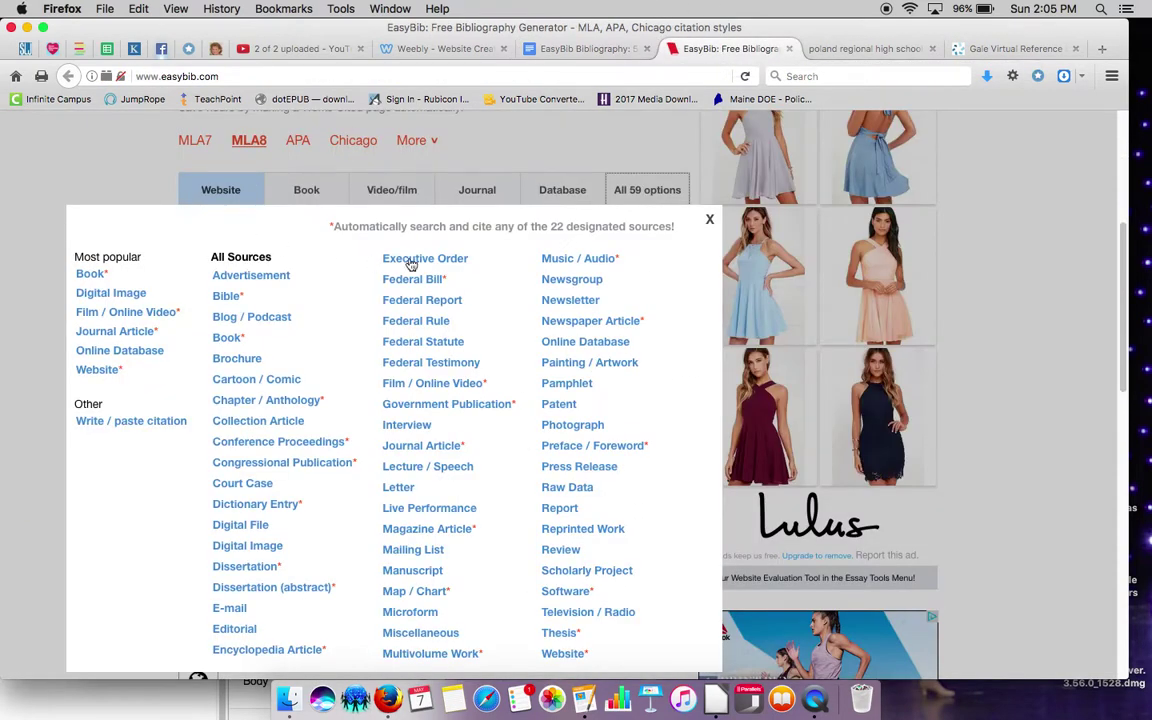
{"action": "left_click", "coordinate": [709, 216]}
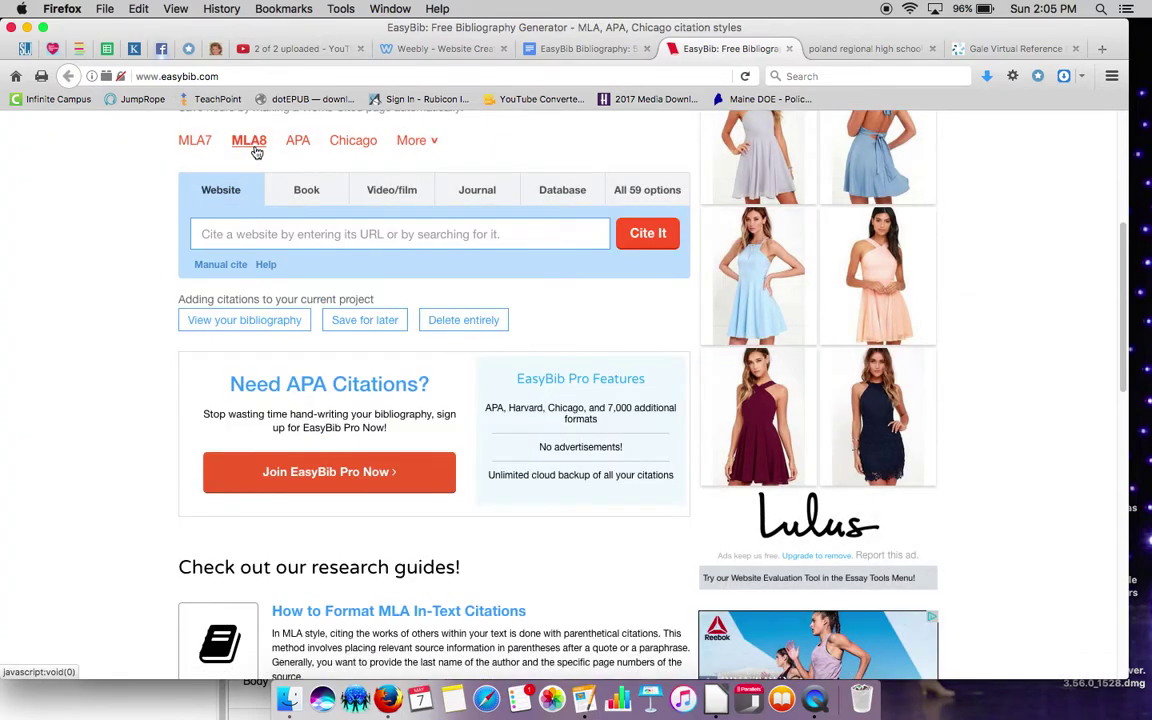
{"action": "left_click", "coordinate": [252, 147]}
{"action": "left_click", "coordinate": [600, 49]}
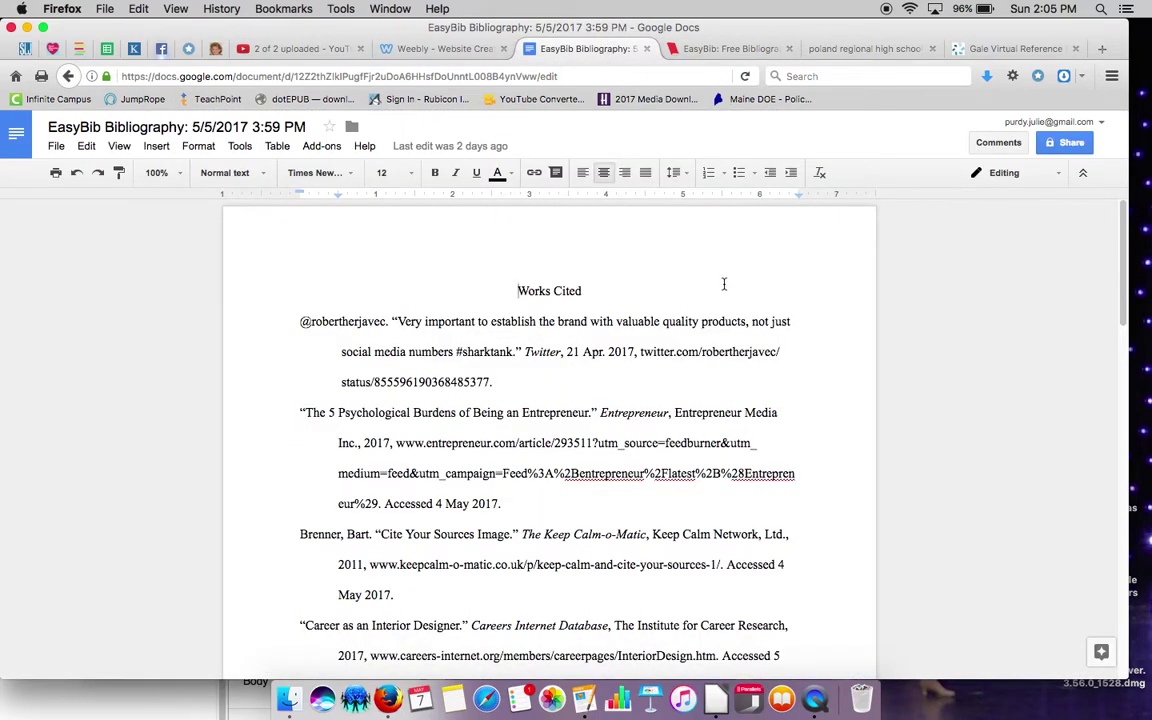
{"action": "scroll", "coordinate": [724, 284], "scroll_direction": "down", "scroll_amount": 2}
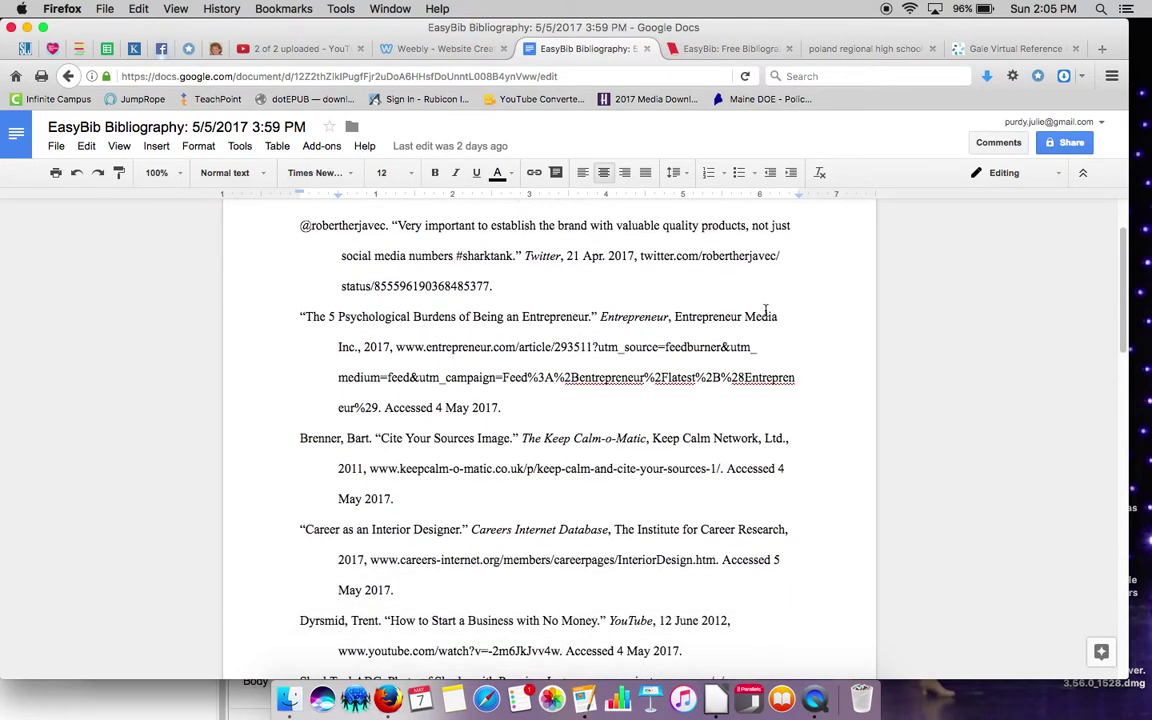
{"action": "scroll", "coordinate": [765, 310], "scroll_direction": "up", "scroll_amount": 1}
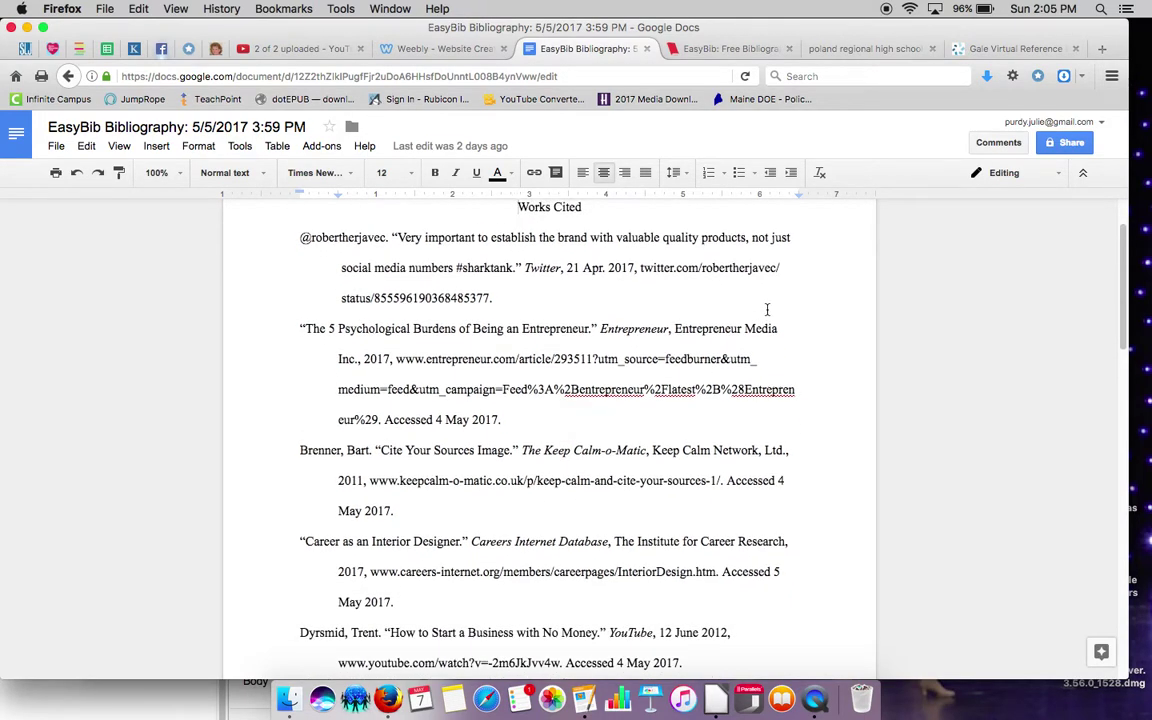